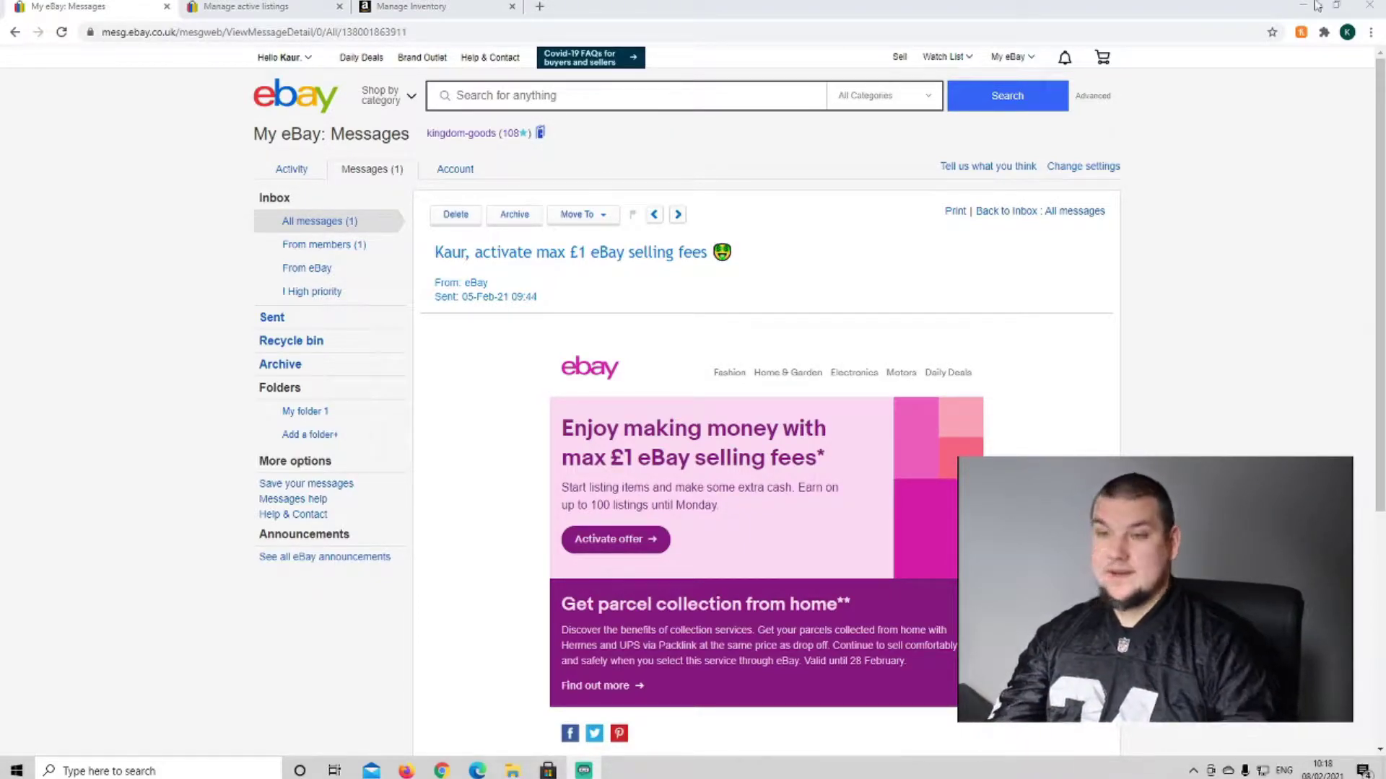
Go to the active listings and review the 64 ticked listings with no watchers.
{"action": "left_click", "coordinate": [274, 6]}
{"action": "scroll", "coordinate": [570, 226], "scroll_direction": "up", "scroll_amount": 3}
{"action": "scroll", "coordinate": [613, 234], "scroll_direction": "down", "scroll_amount": 3}
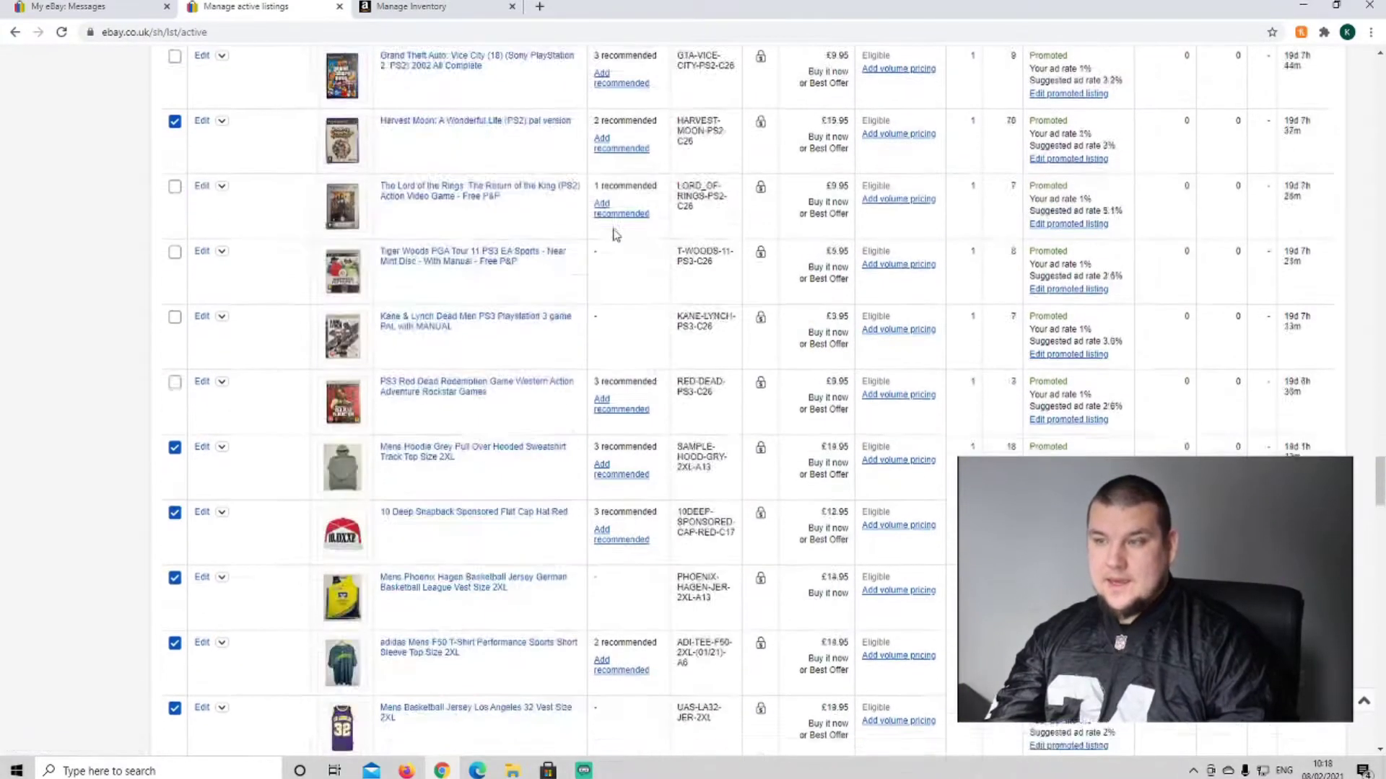
{"action": "scroll", "coordinate": [613, 235], "scroll_direction": "down", "scroll_amount": 1}
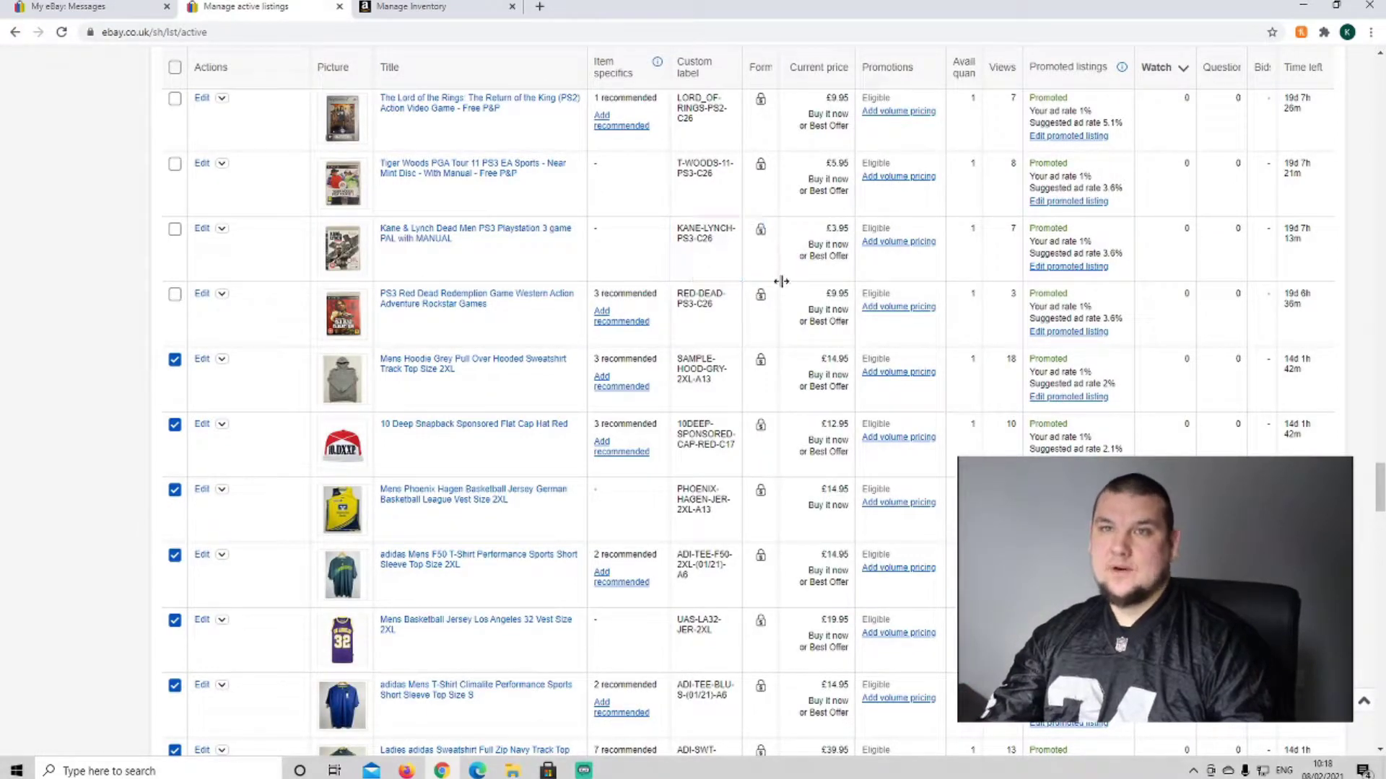
{"action": "mouse_move", "coordinate": [827, 395]}
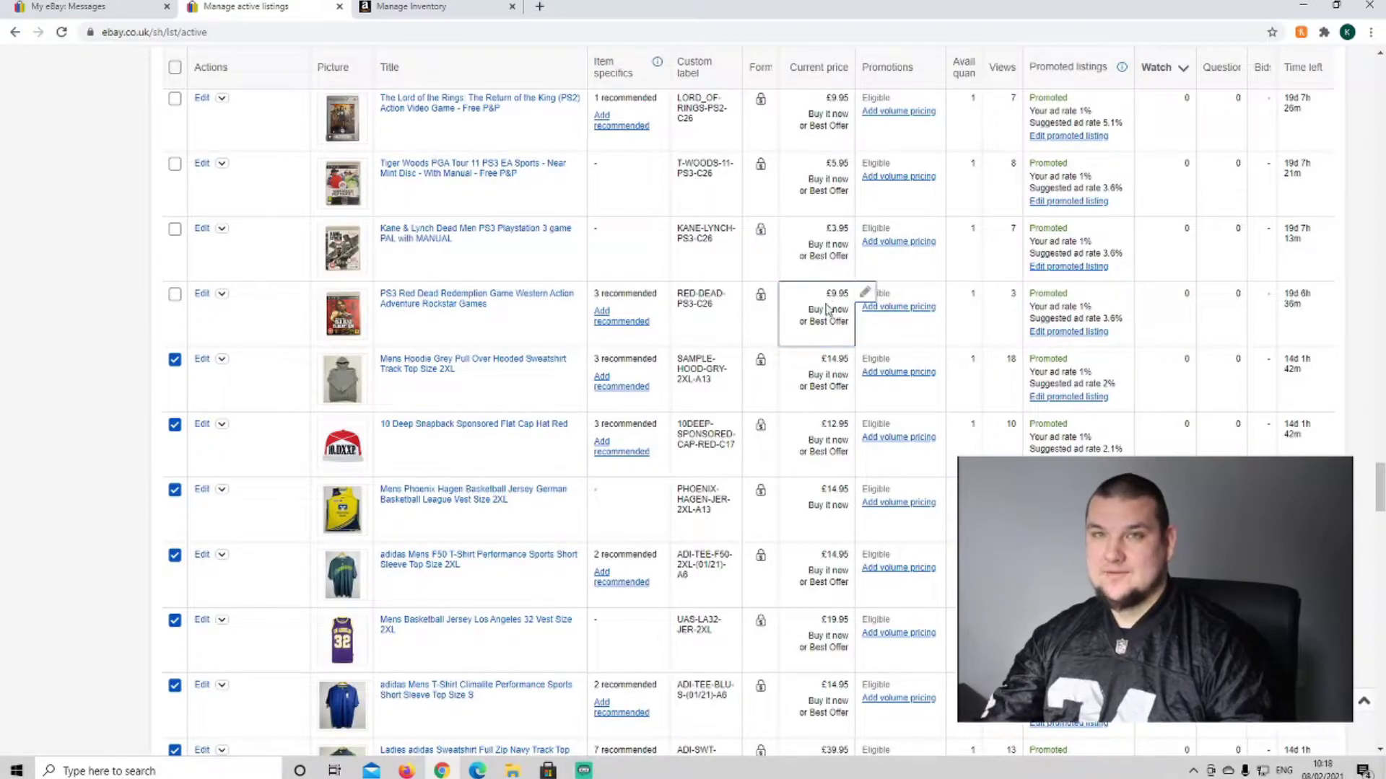
{"action": "scroll", "coordinate": [550, 444], "scroll_direction": "up", "scroll_amount": 3}
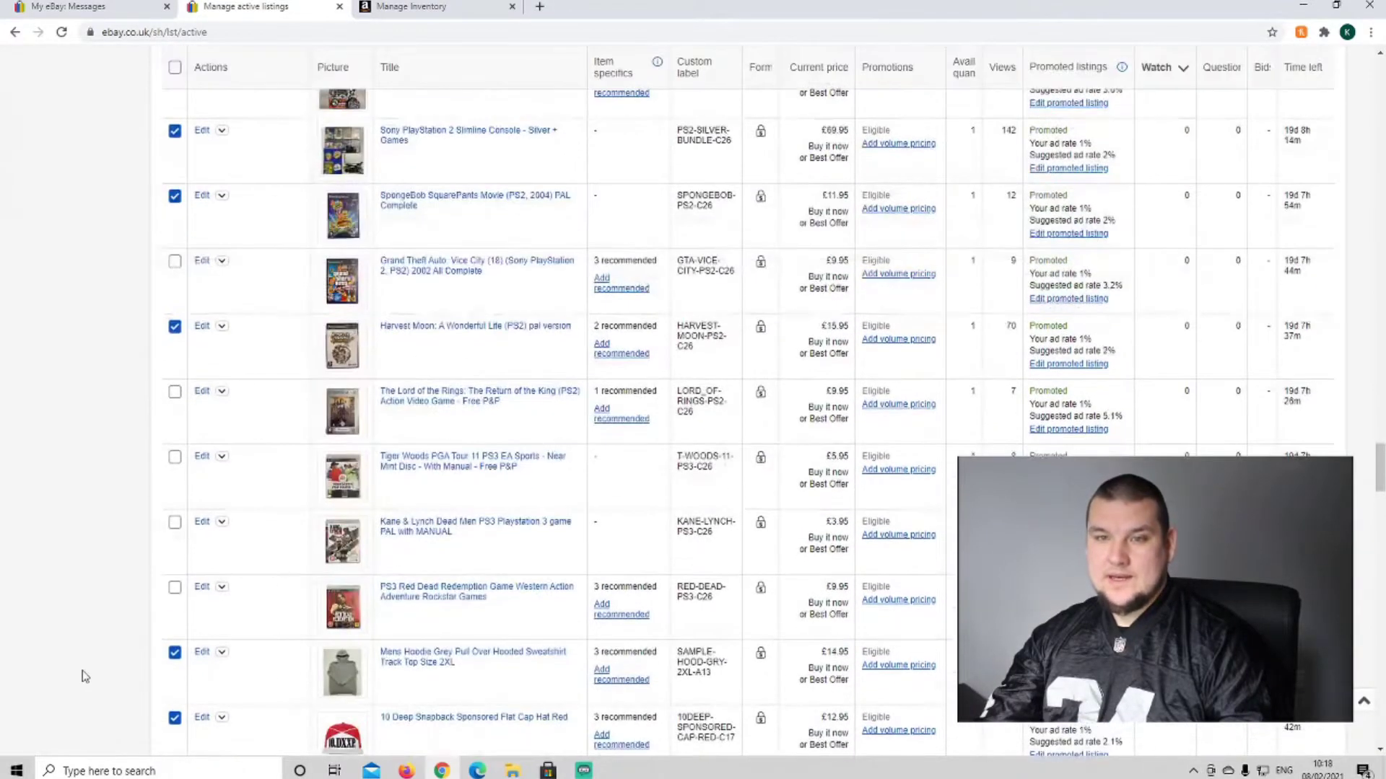
{"action": "scroll", "coordinate": [179, 683], "scroll_direction": "down", "scroll_amount": 2}
{"action": "scroll", "coordinate": [210, 651], "scroll_direction": "down", "scroll_amount": 5}
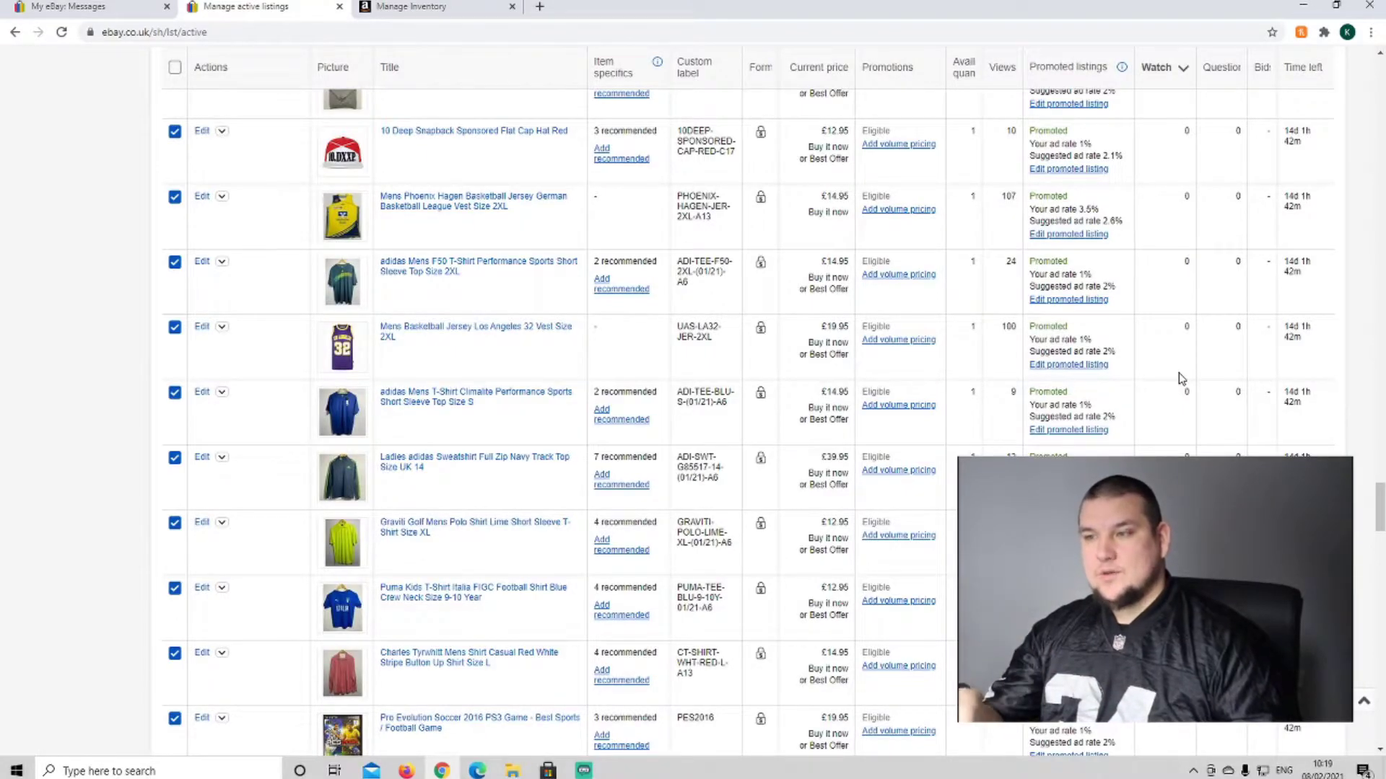
{"action": "scroll", "coordinate": [1231, 319], "scroll_direction": "up", "scroll_amount": 1}
{"action": "scroll", "coordinate": [1232, 319], "scroll_direction": "up", "scroll_amount": 5}
{"action": "scroll", "coordinate": [1228, 334], "scroll_direction": "up", "scroll_amount": 5}
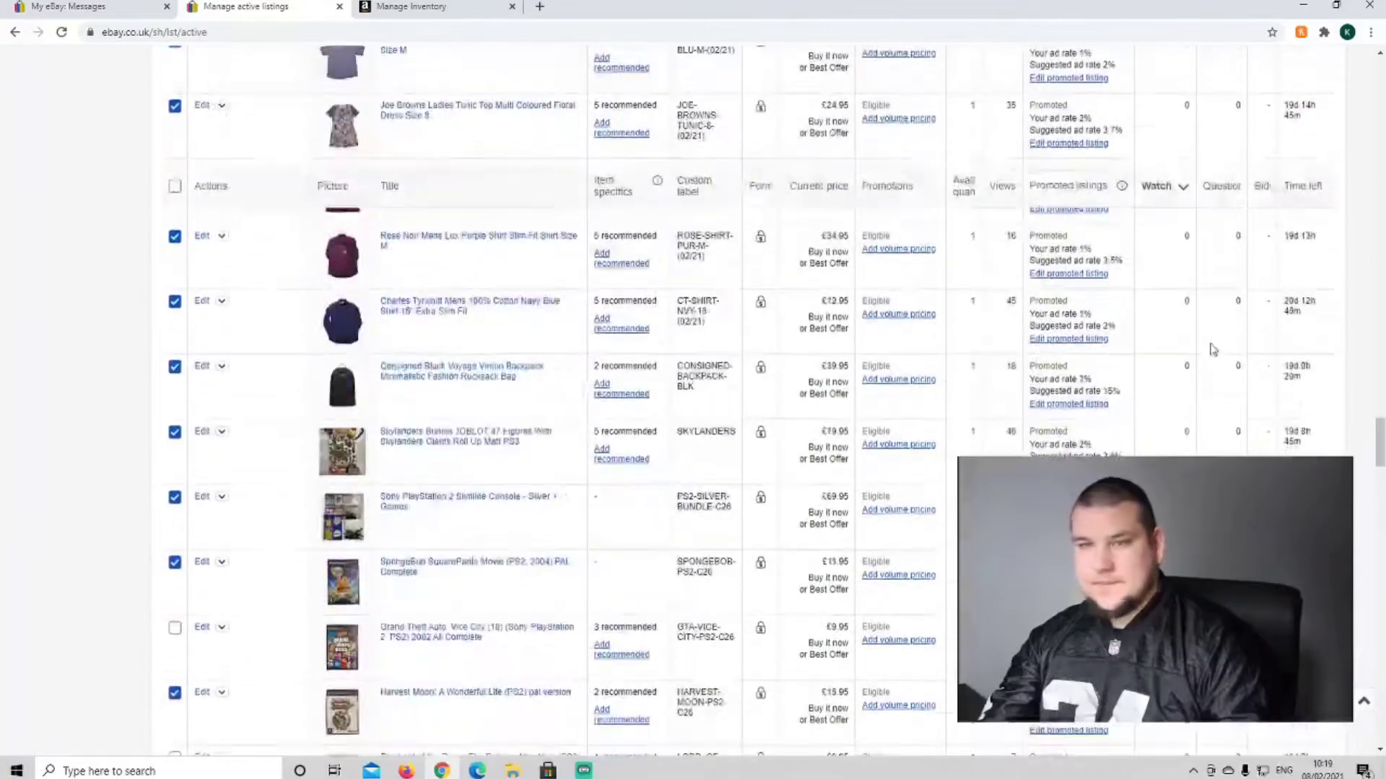
{"action": "scroll", "coordinate": [1209, 349], "scroll_direction": "up", "scroll_amount": 5}
{"action": "scroll", "coordinate": [1200, 349], "scroll_direction": "up", "scroll_amount": 5}
{"action": "scroll", "coordinate": [1183, 352], "scroll_direction": "up", "scroll_amount": 5}
{"action": "scroll", "coordinate": [993, 335], "scroll_direction": "up", "scroll_amount": 5}
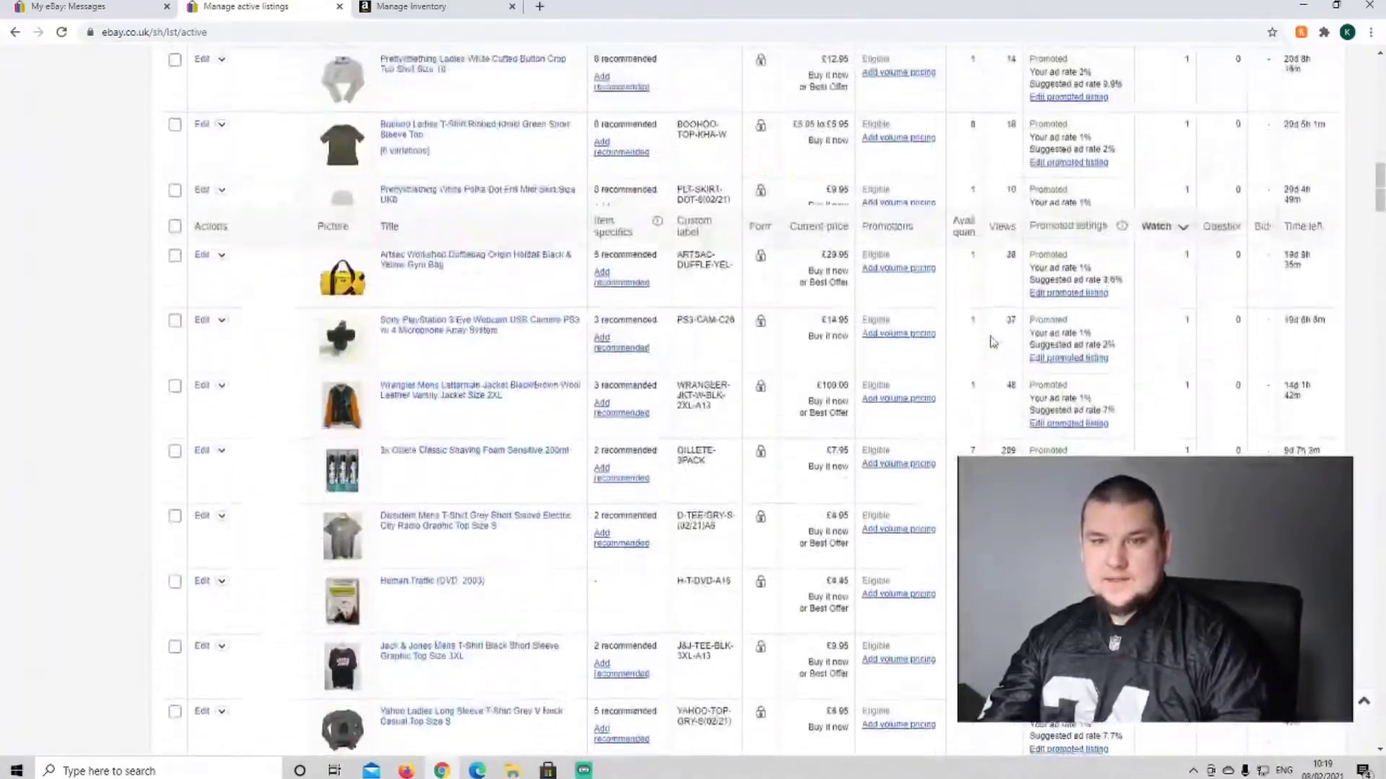
{"action": "scroll", "coordinate": [990, 339], "scroll_direction": "up", "scroll_amount": 5}
{"action": "scroll", "coordinate": [985, 344], "scroll_direction": "up", "scroll_amount": 5}
{"action": "scroll", "coordinate": [985, 343], "scroll_direction": "down", "scroll_amount": 1}
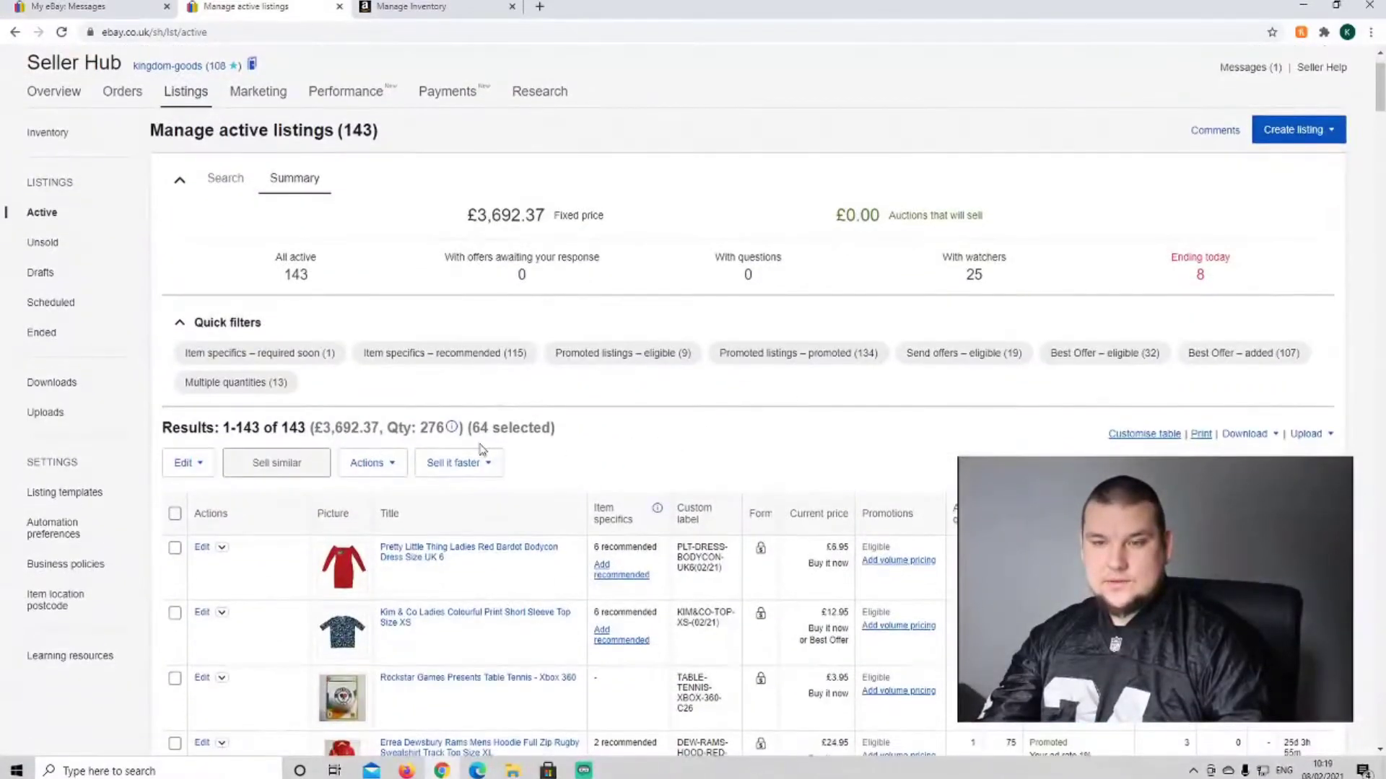
{"action": "scroll", "coordinate": [348, 403], "scroll_direction": "down", "scroll_amount": 2}
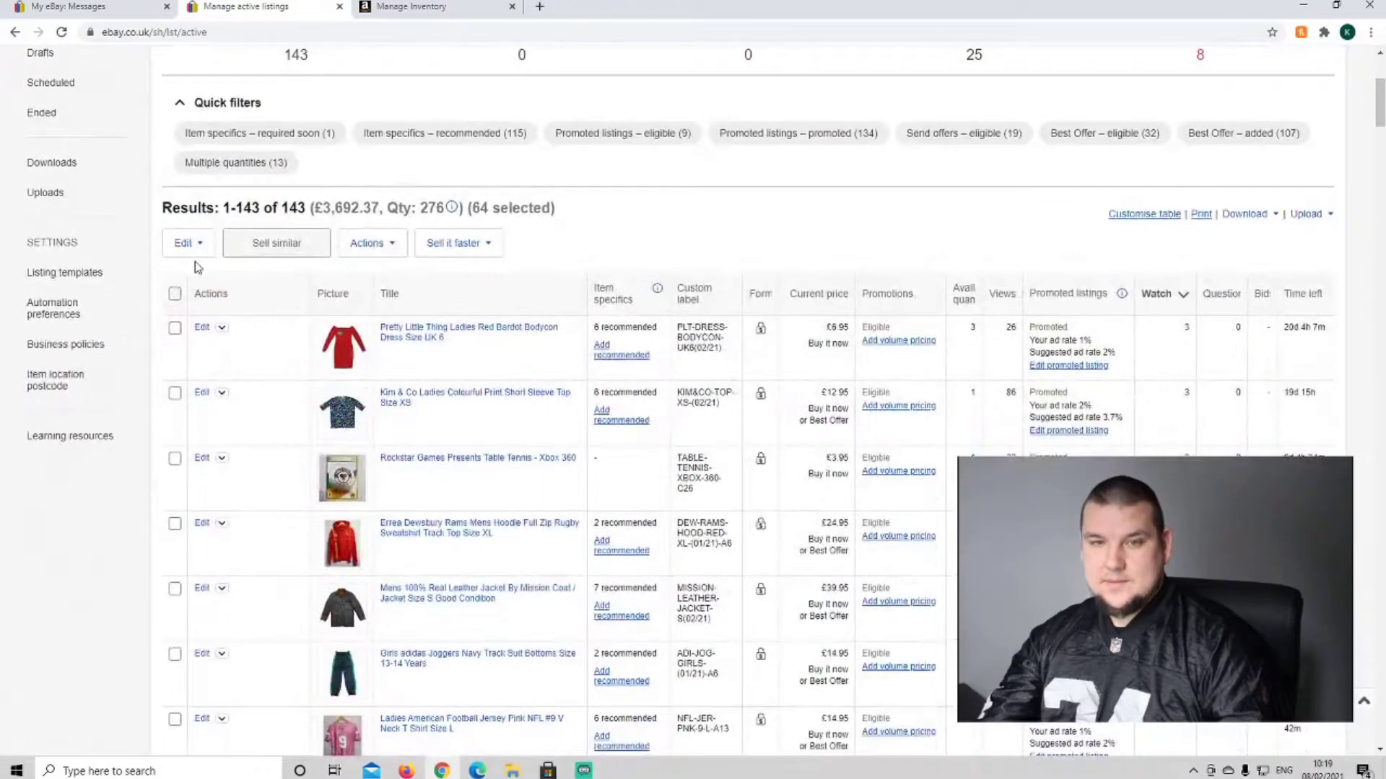
End the 64 selected listings via Actions > End and confirm with End Listing.
{"action": "left_click", "coordinate": [366, 247]}
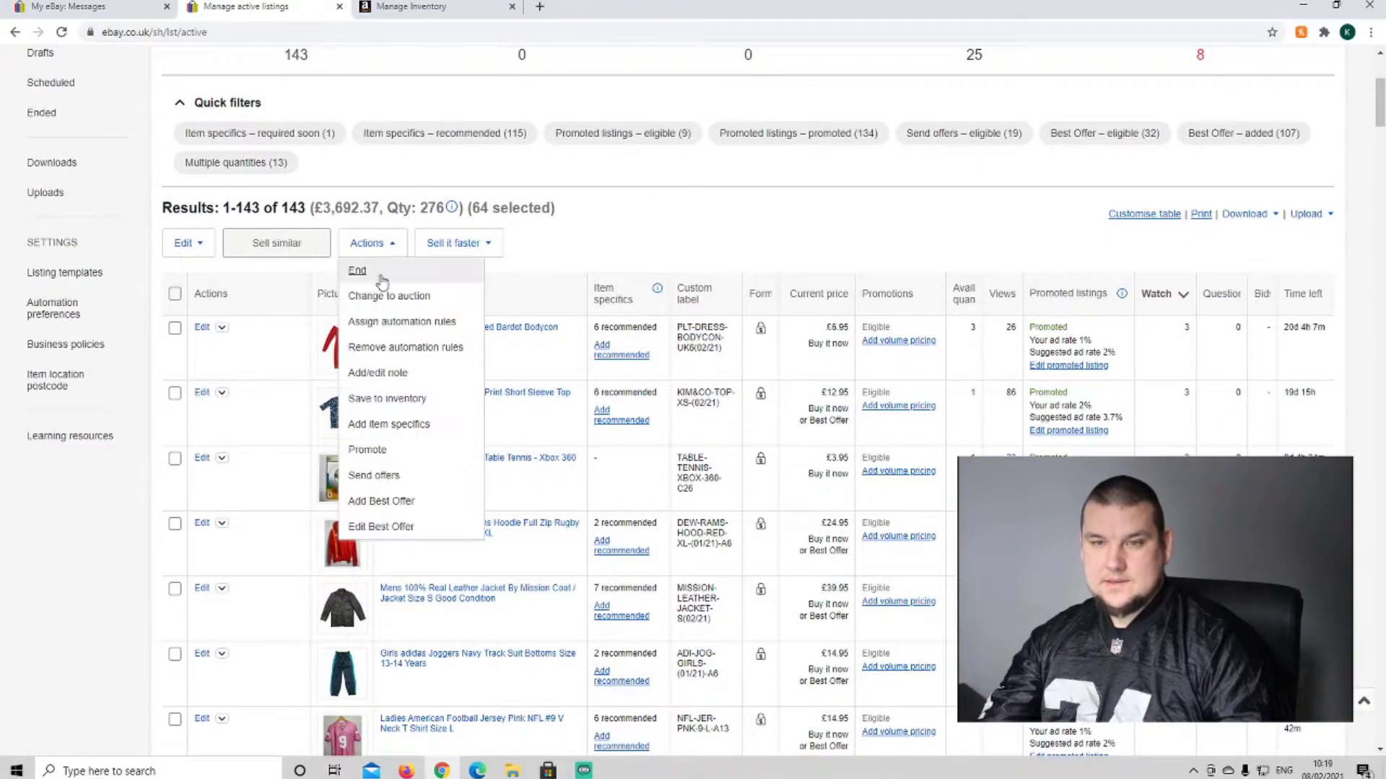
{"action": "left_click", "coordinate": [368, 271]}
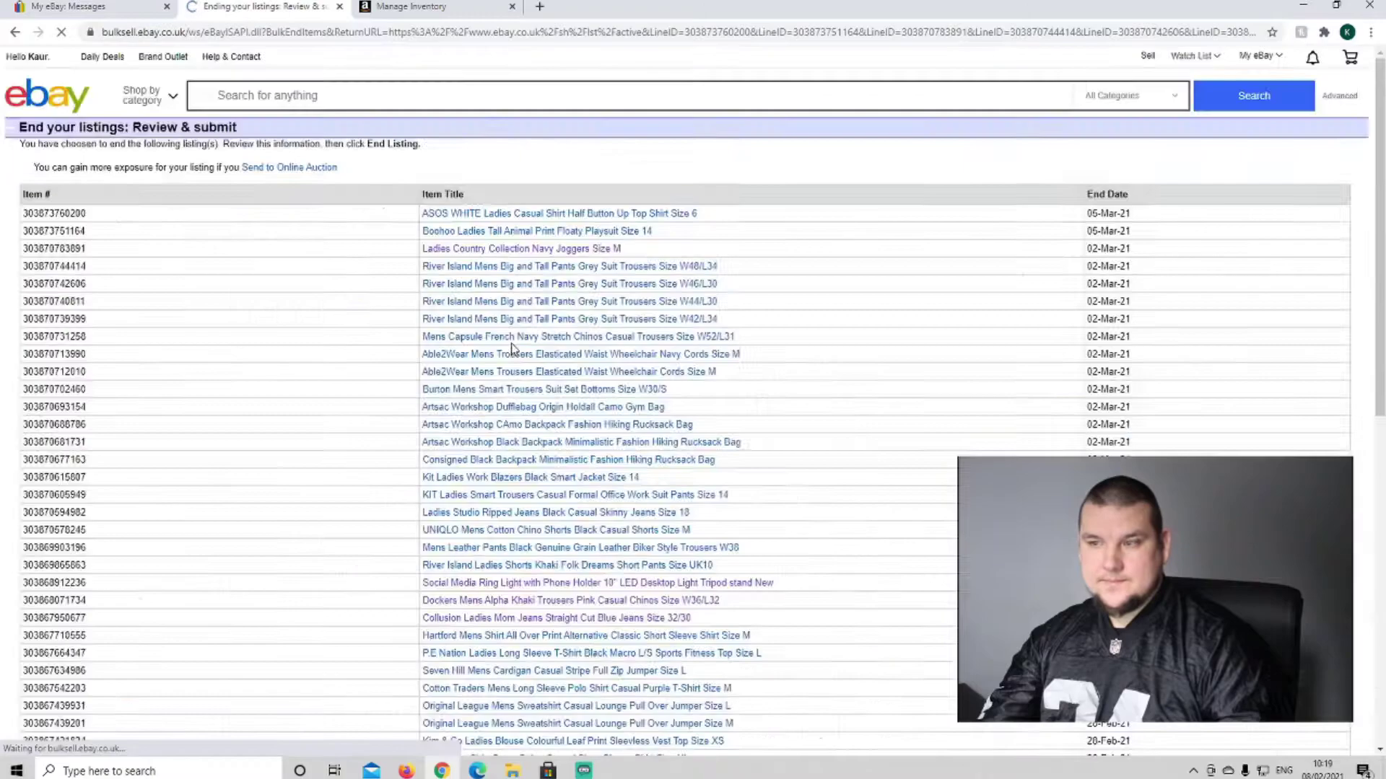
{"action": "scroll", "coordinate": [494, 349], "scroll_direction": "down", "scroll_amount": 2}
{"action": "scroll", "coordinate": [350, 331], "scroll_direction": "down", "scroll_amount": 10}
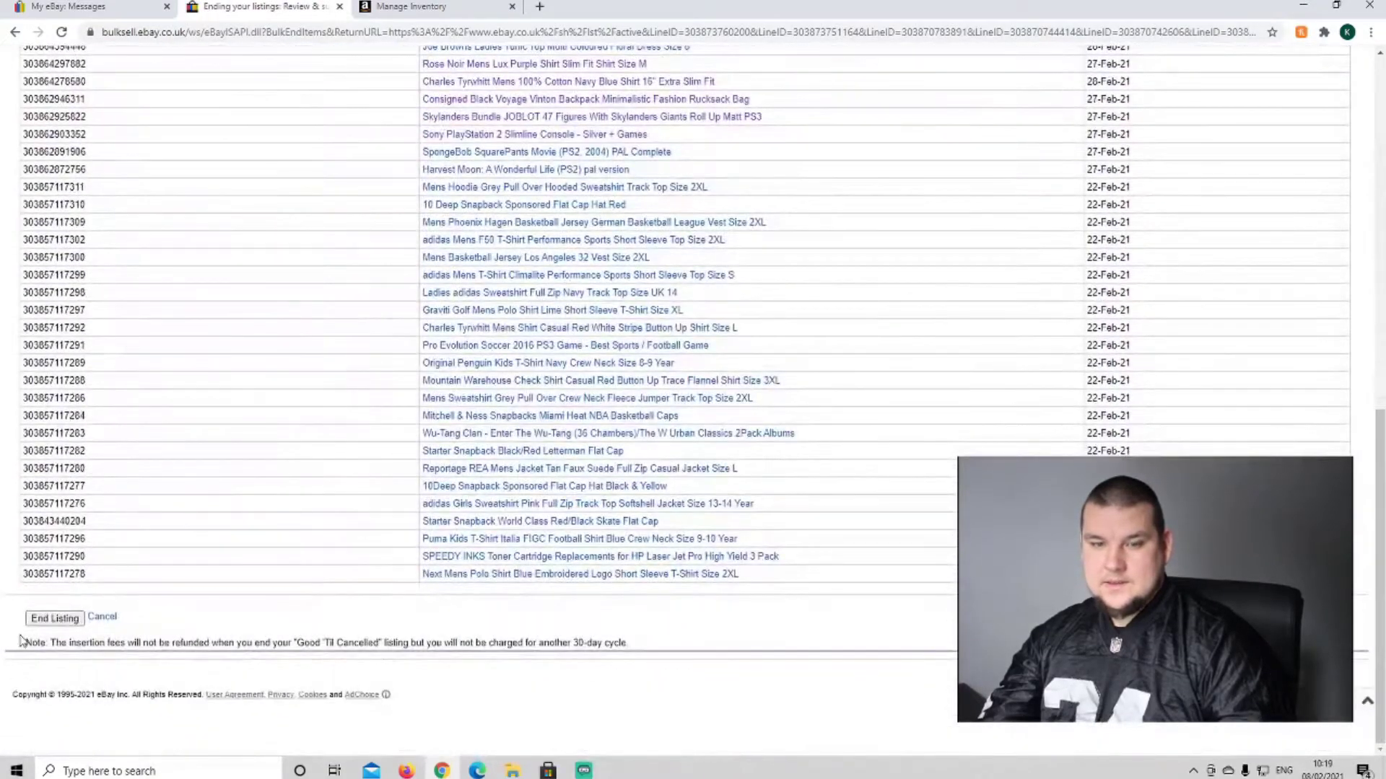
{"action": "left_click", "coordinate": [54, 618]}
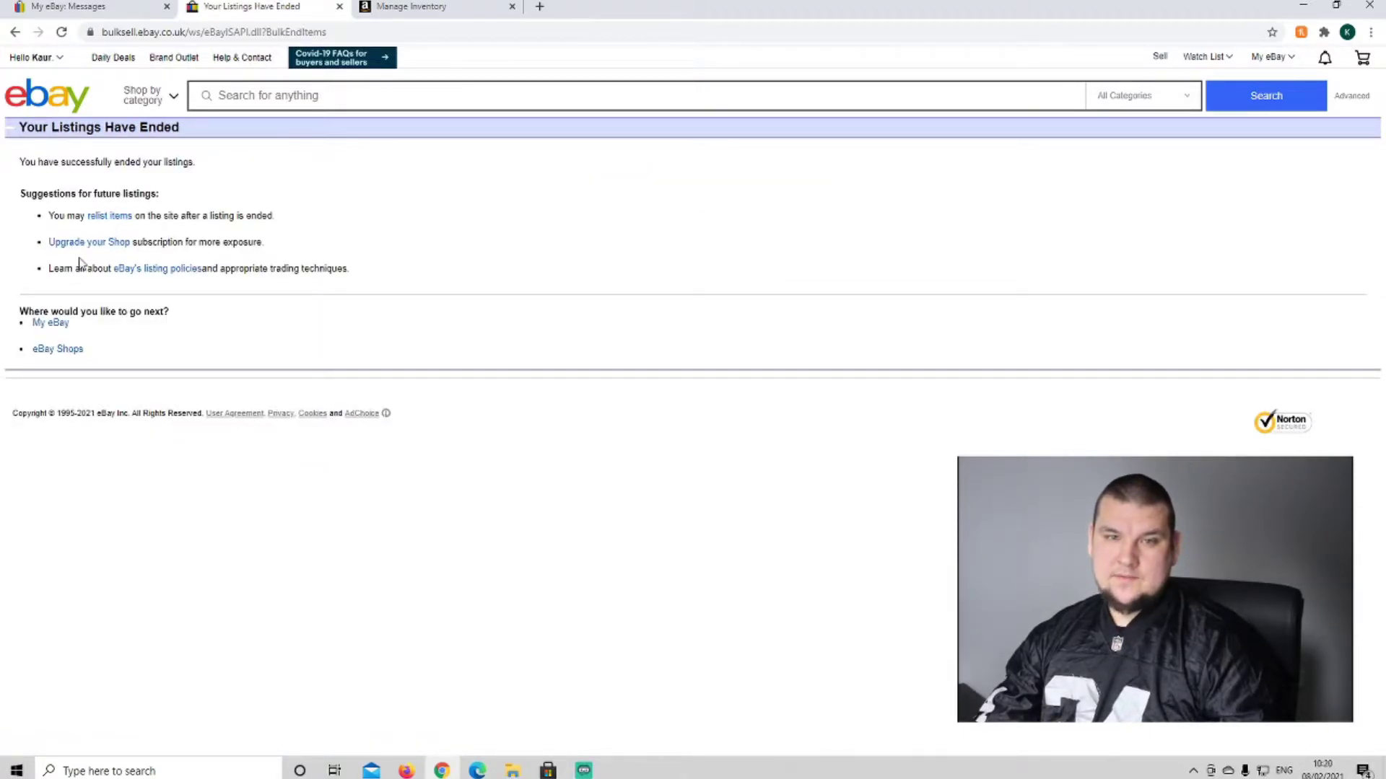
From the Seller Hub overview, show the unsold ended listings not yet relisted.
{"action": "left_click", "coordinate": [1269, 60]}
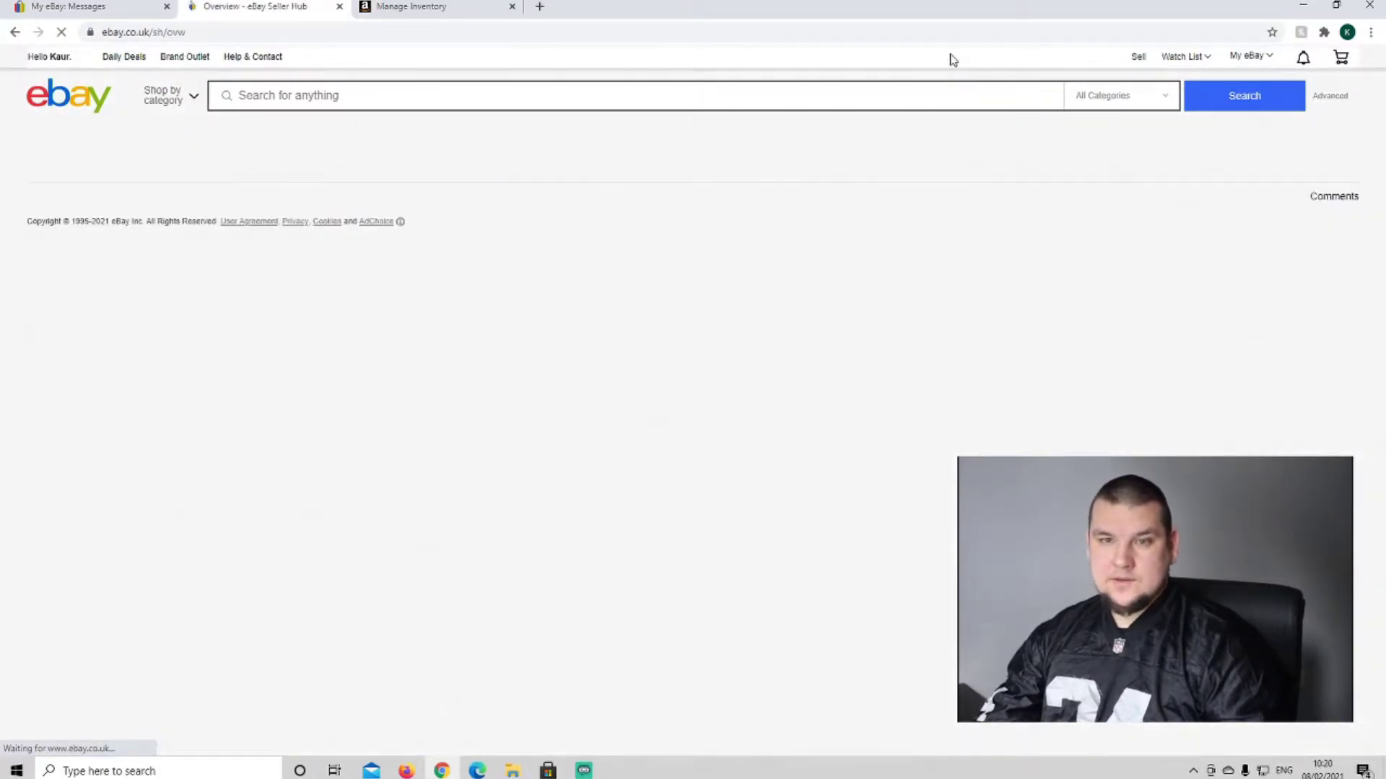
{"action": "scroll", "coordinate": [387, 251], "scroll_direction": "down", "scroll_amount": 4}
{"action": "scroll", "coordinate": [186, 396], "scroll_direction": "down", "scroll_amount": 2}
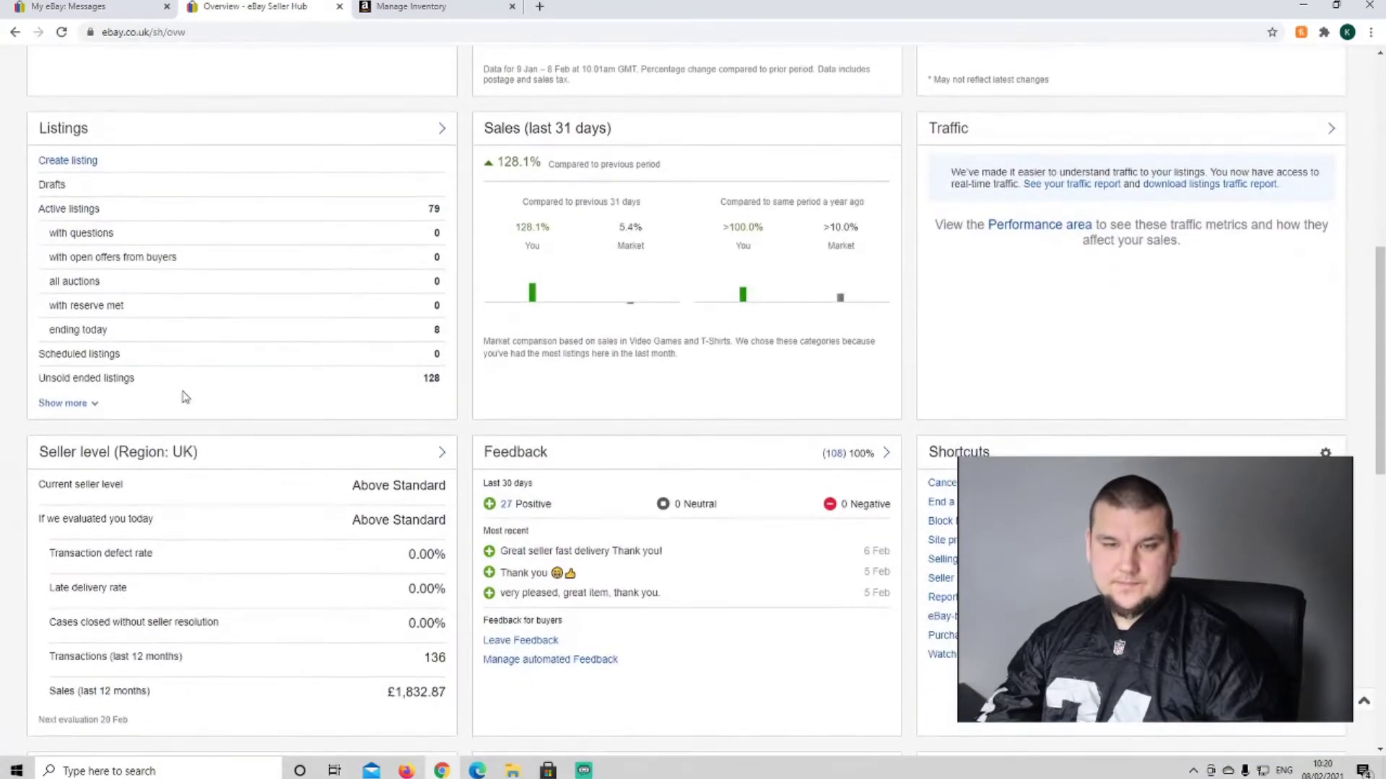
{"action": "scroll", "coordinate": [192, 380], "scroll_direction": "down", "scroll_amount": 3}
{"action": "scroll", "coordinate": [187, 377], "scroll_direction": "up", "scroll_amount": 3}
{"action": "left_click", "coordinate": [95, 379]}
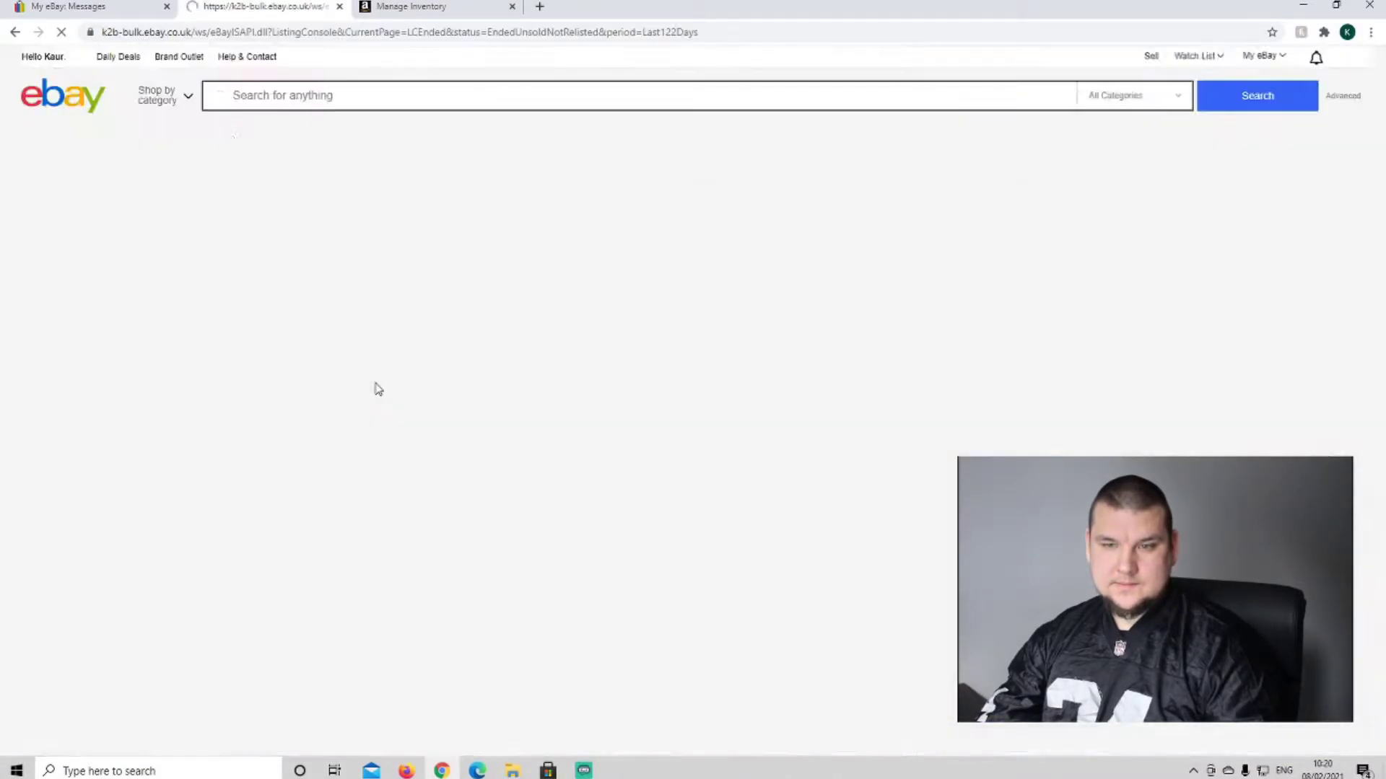
{"action": "scroll", "coordinate": [396, 378], "scroll_direction": "down", "scroll_amount": 3}
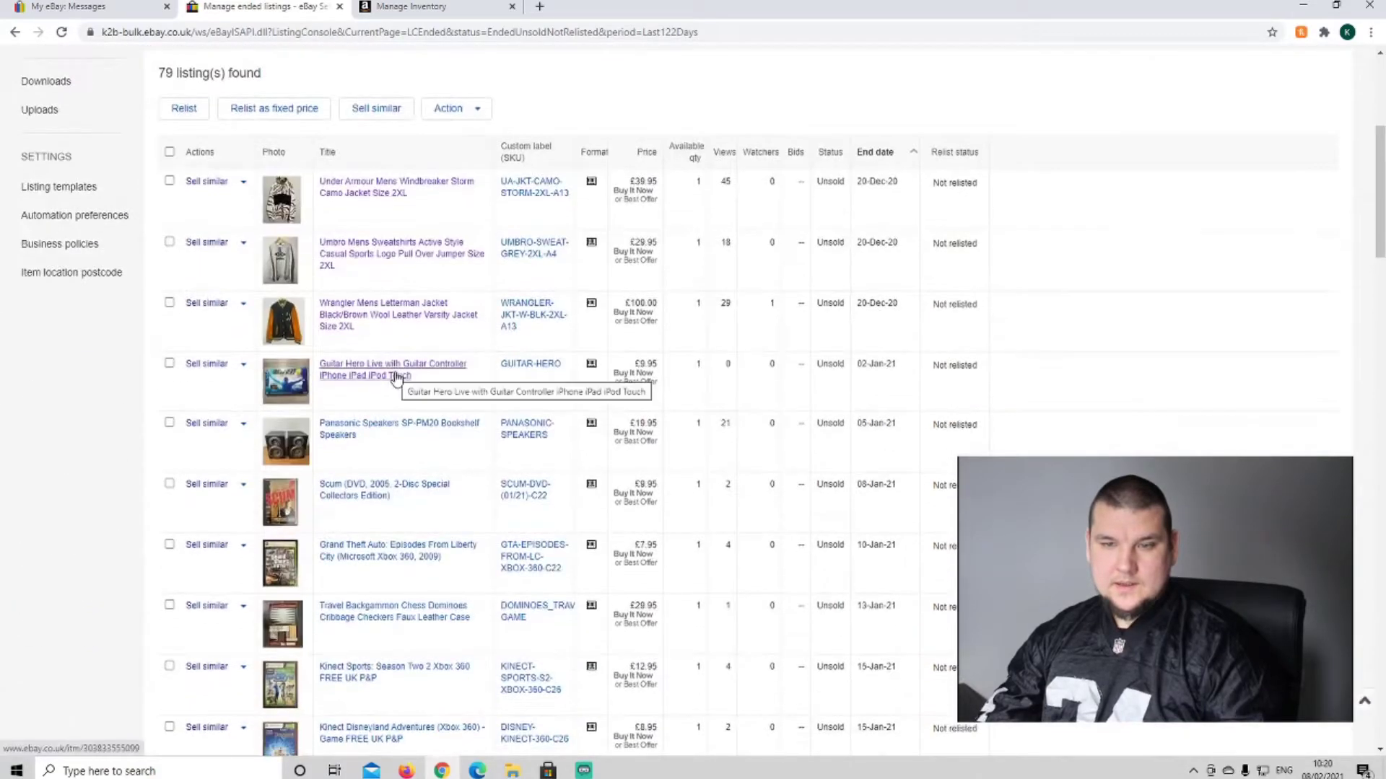
{"action": "scroll", "coordinate": [394, 375], "scroll_direction": "up", "scroll_amount": 3}
Filter the ended listings to the Last 24 hours and run the search.
{"action": "left_click", "coordinate": [803, 341]}
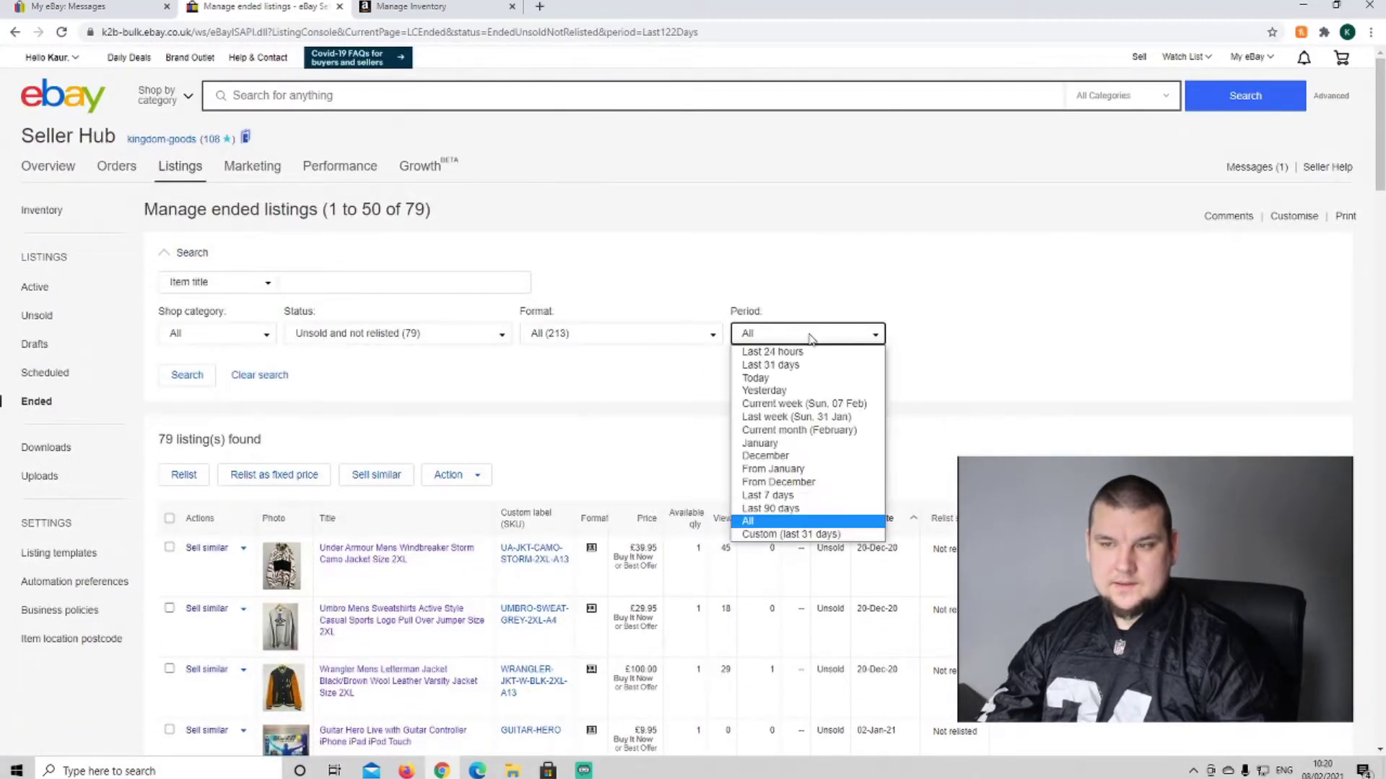
{"action": "left_click", "coordinate": [782, 357]}
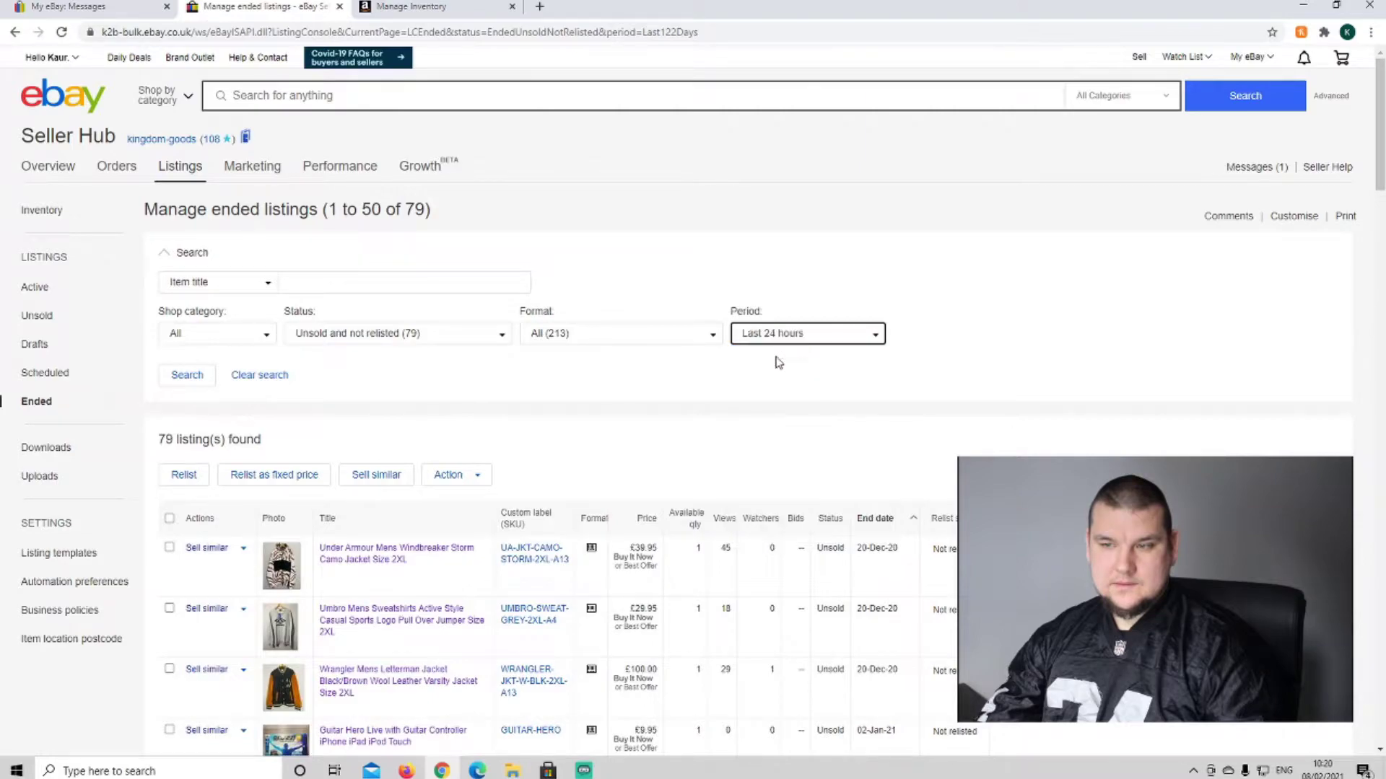
{"action": "left_click", "coordinate": [200, 387]}
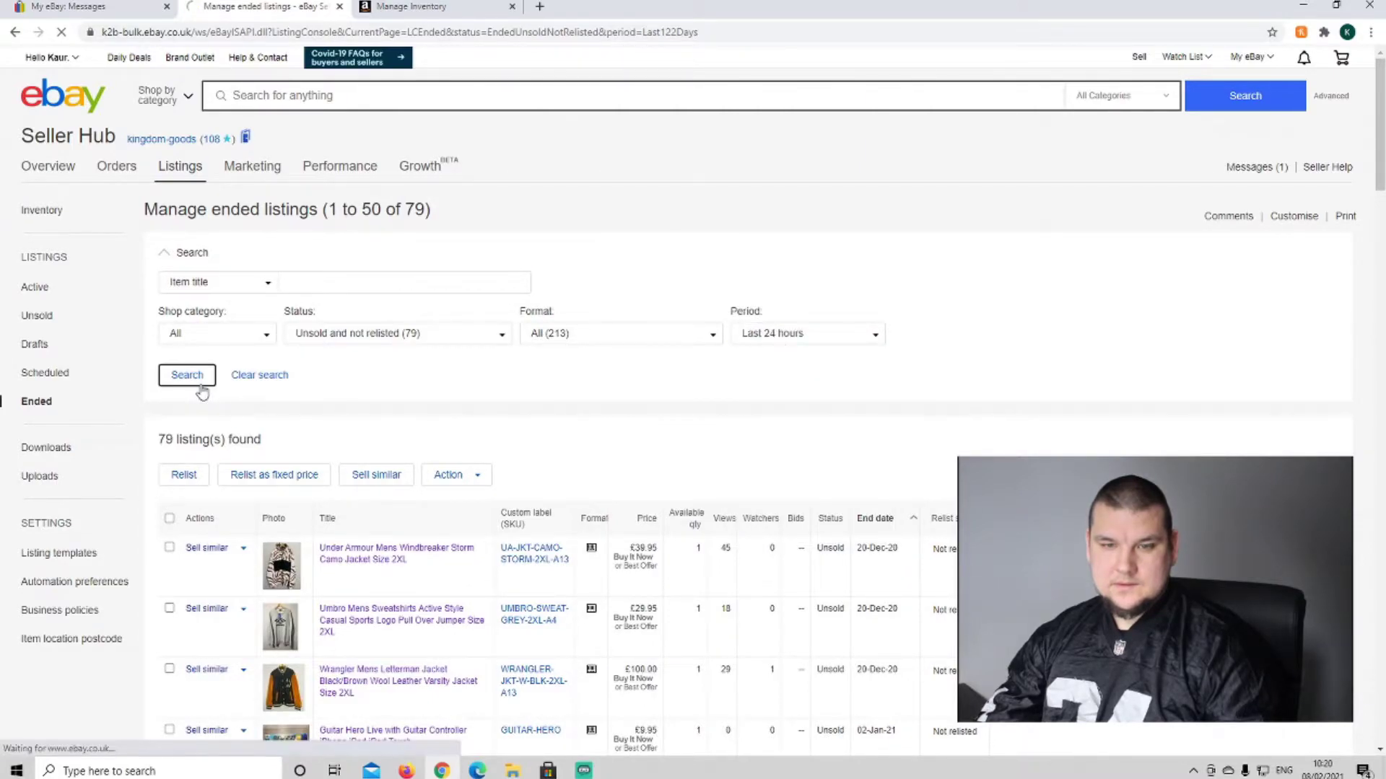
{"action": "scroll", "coordinate": [708, 309], "scroll_direction": "down", "scroll_amount": 10}
{"action": "scroll", "coordinate": [709, 313], "scroll_direction": "down", "scroll_amount": 5}
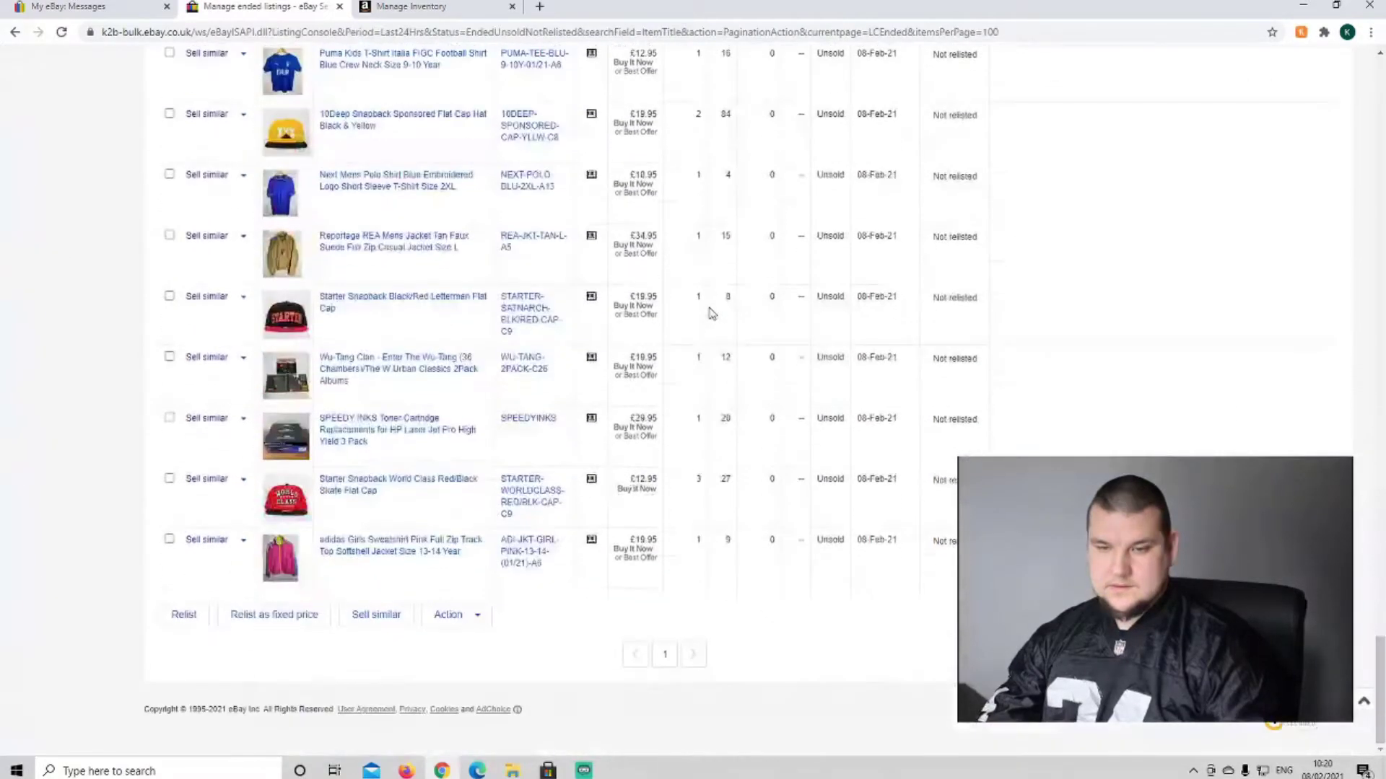
{"action": "scroll", "coordinate": [708, 311], "scroll_direction": "up", "scroll_amount": 5}
{"action": "scroll", "coordinate": [227, 231], "scroll_direction": "up", "scroll_amount": 5}
{"action": "scroll", "coordinate": [68, 232], "scroll_direction": "up", "scroll_amount": 5}
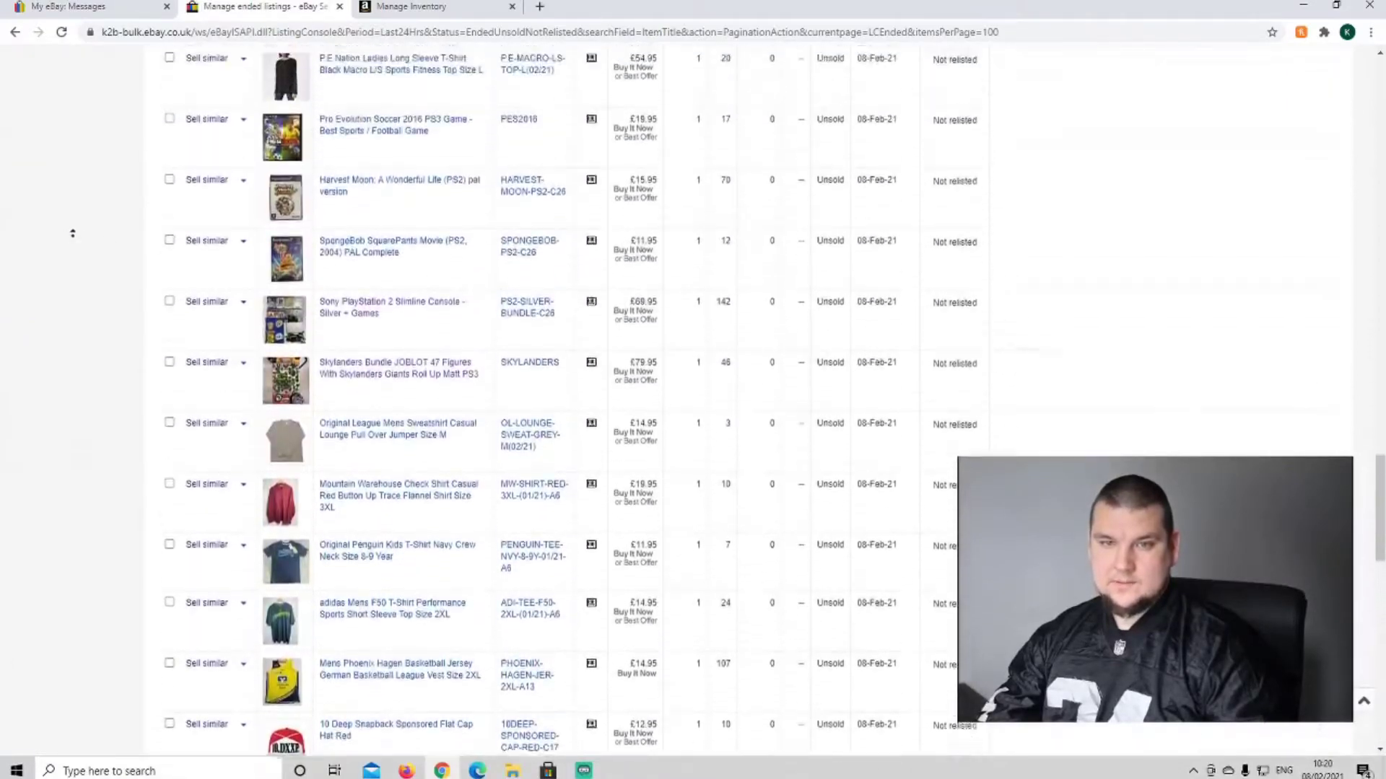
{"action": "scroll", "coordinate": [90, 246], "scroll_direction": "up", "scroll_amount": 5}
{"action": "scroll", "coordinate": [90, 246], "scroll_direction": "up", "scroll_amount": 5}
{"action": "scroll", "coordinate": [148, 236], "scroll_direction": "up", "scroll_amount": 5}
{"action": "scroll", "coordinate": [163, 249], "scroll_direction": "up", "scroll_amount": 5}
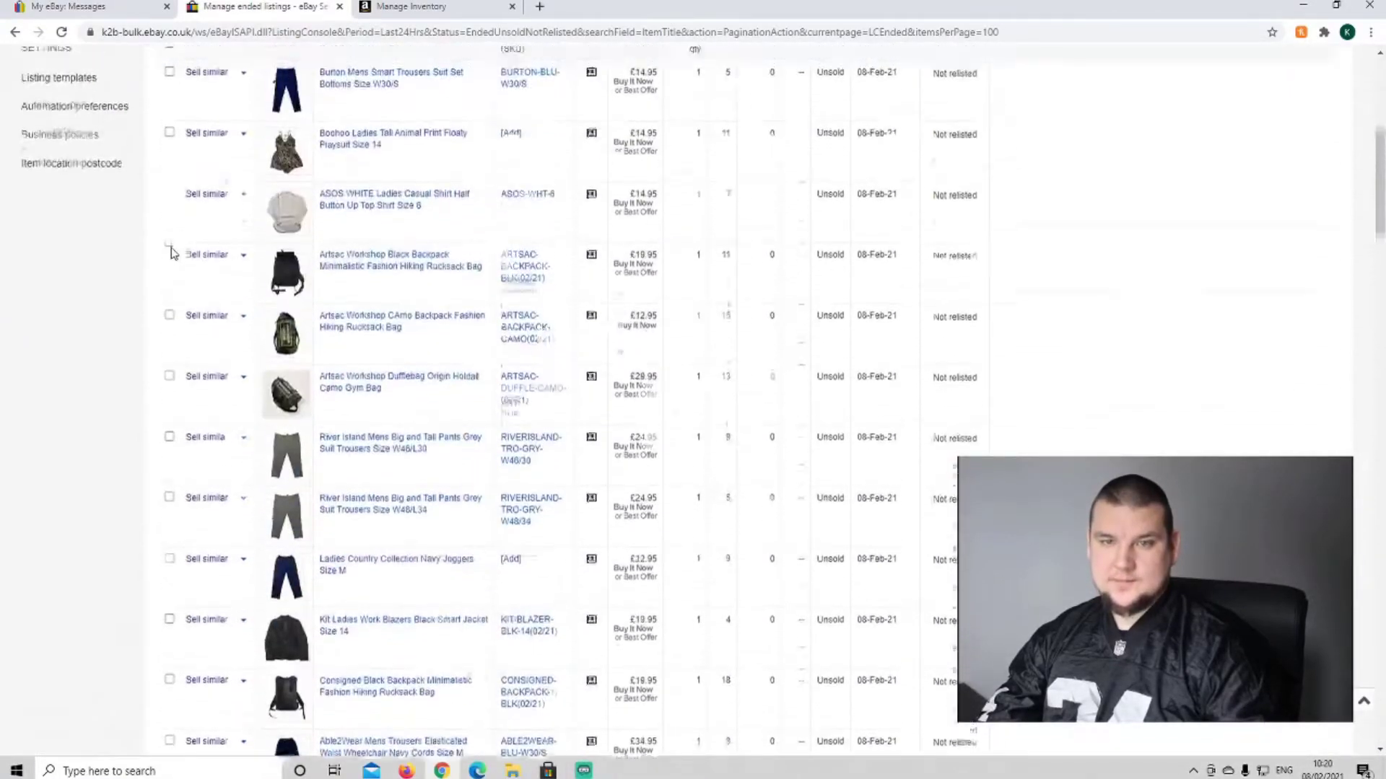
{"action": "scroll", "coordinate": [172, 260], "scroll_direction": "up", "scroll_amount": 5}
{"action": "scroll", "coordinate": [171, 259], "scroll_direction": "down", "scroll_amount": 3}
Select all 64 found listings and start bulk relisting them.
{"action": "left_click", "coordinate": [169, 225]}
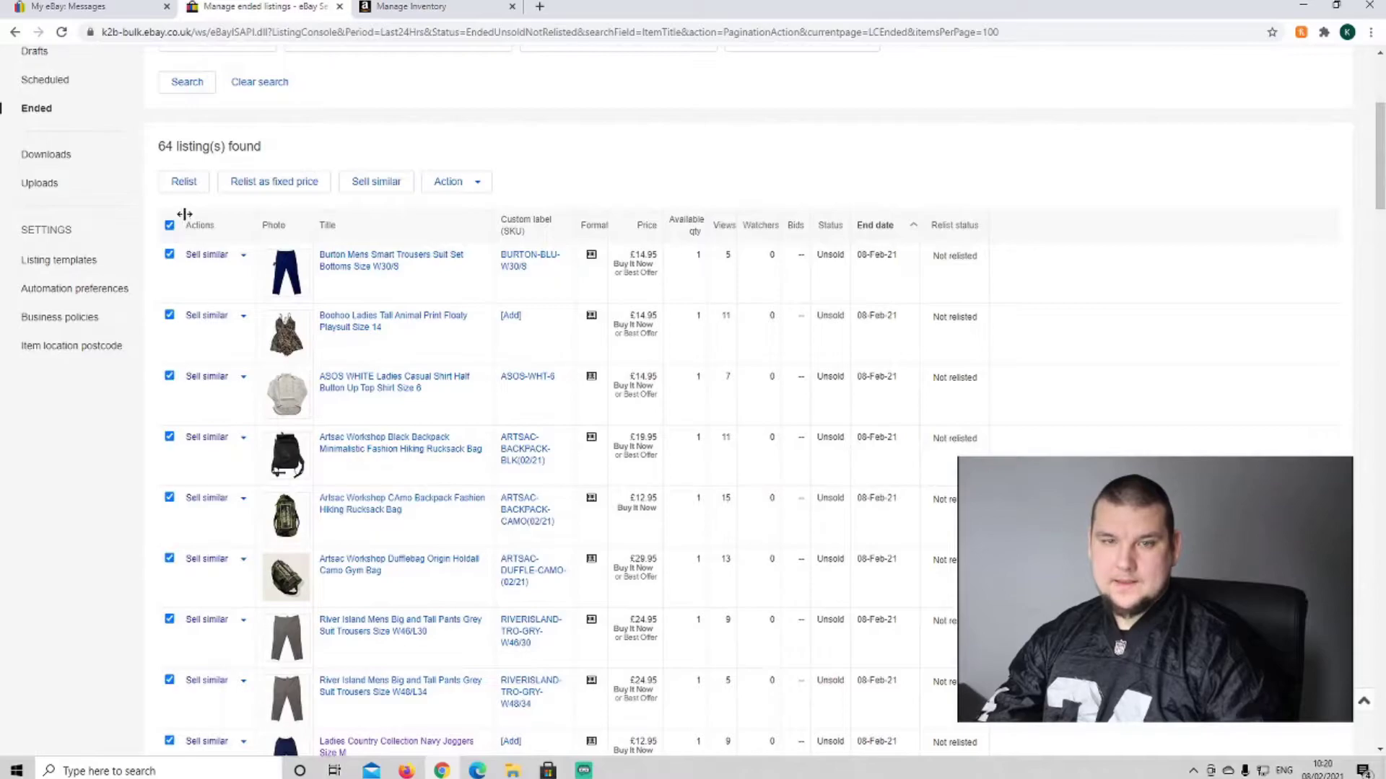
{"action": "left_click", "coordinate": [190, 187]}
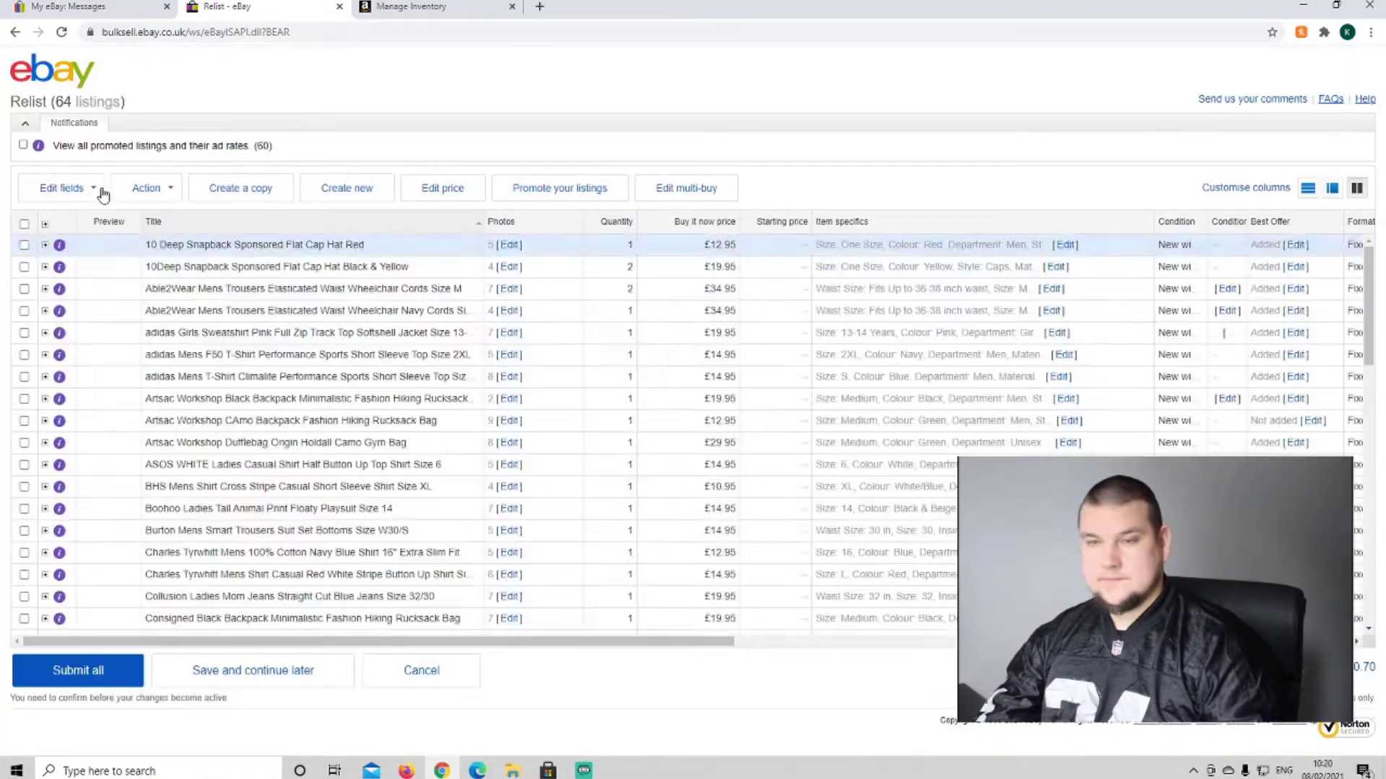
Select all 64 relist drafts and submit them, showing £0.70 total fees.
{"action": "left_click", "coordinate": [25, 224]}
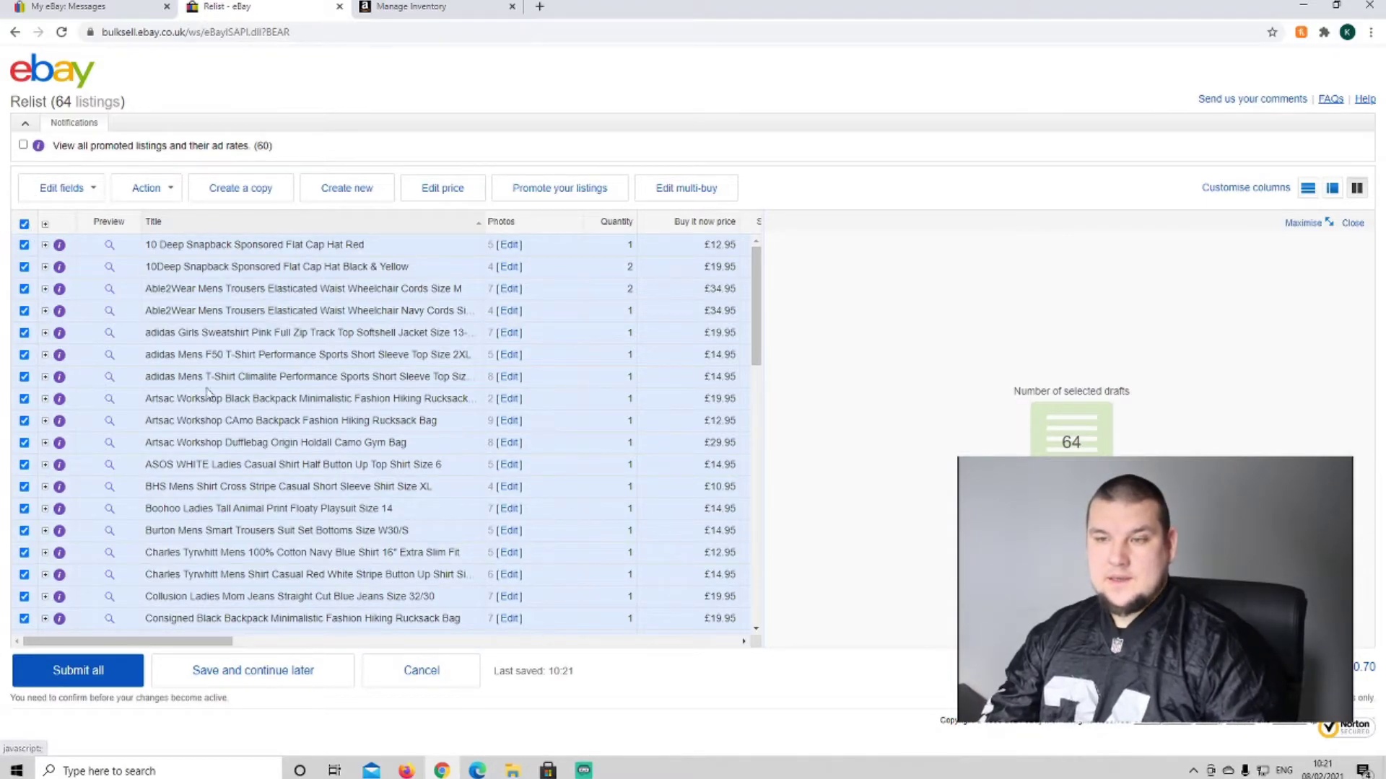
{"action": "left_click", "coordinate": [87, 673]}
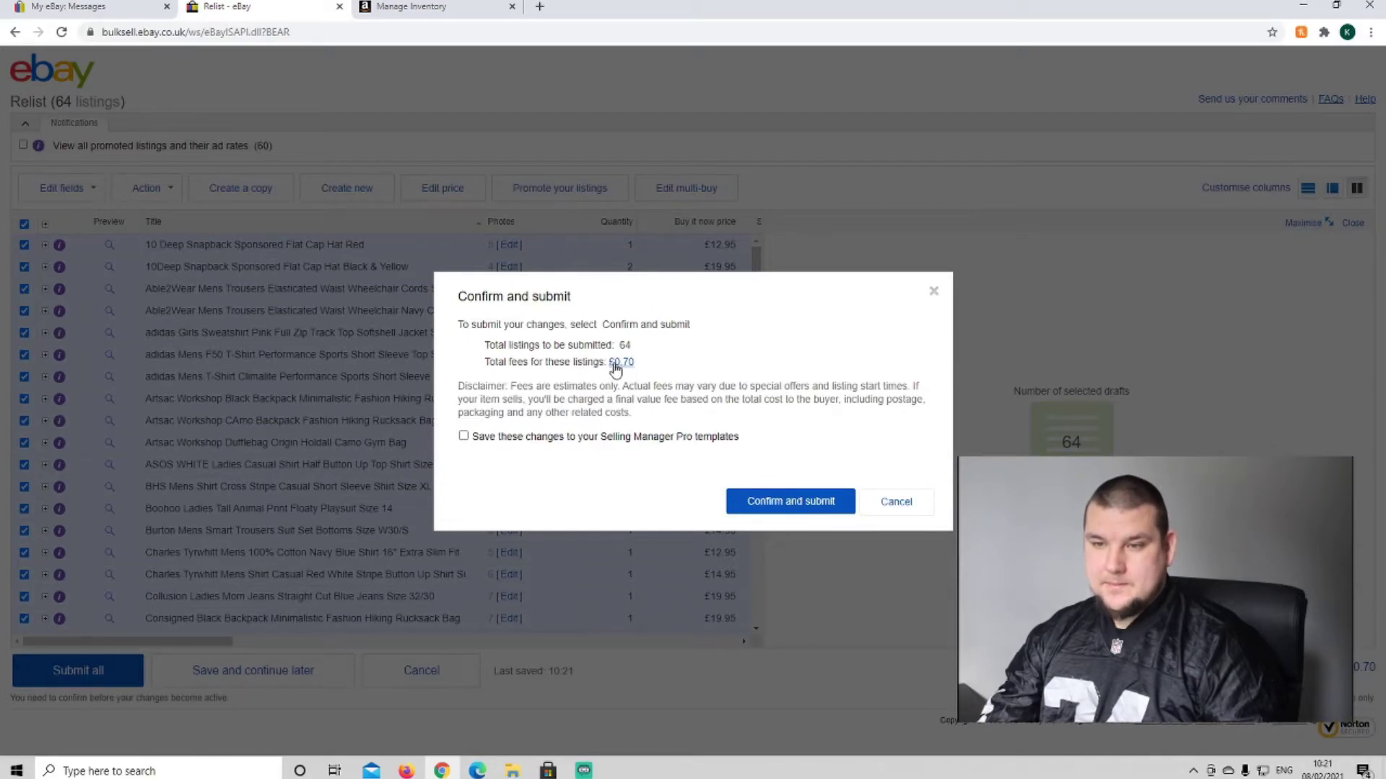
Confirm submitting the 64 listings, dismiss the success message and return to the overview.
{"action": "left_click", "coordinate": [788, 503]}
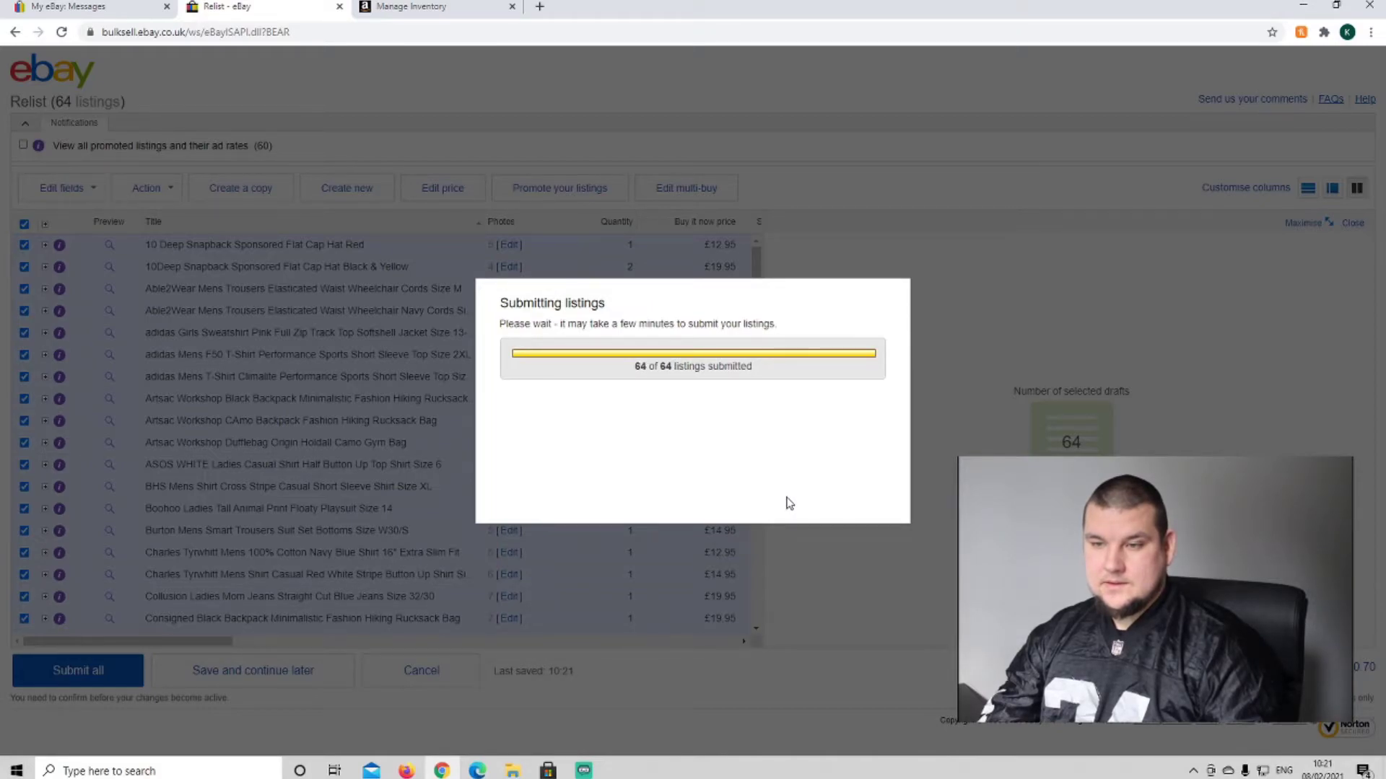
{"action": "left_click", "coordinate": [901, 513]}
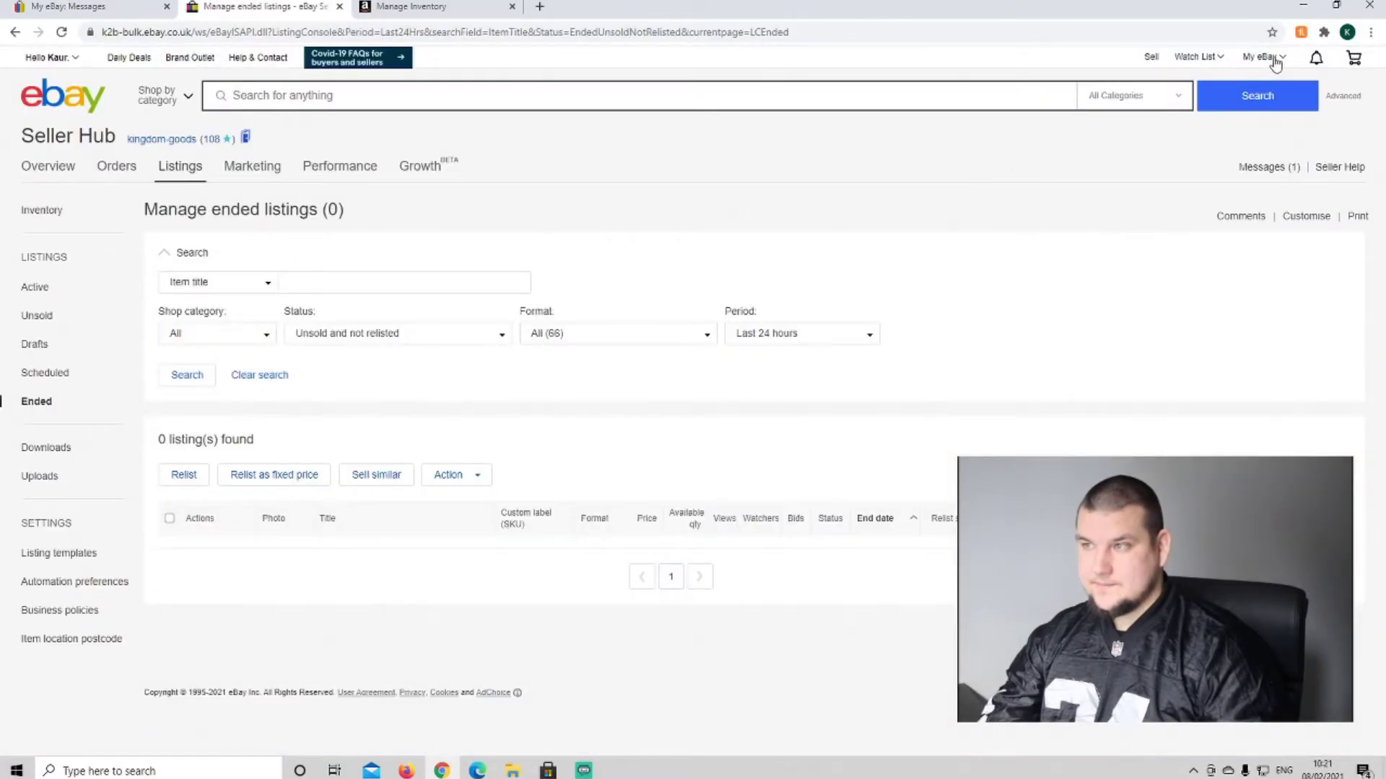
{"action": "left_click", "coordinate": [1276, 65]}
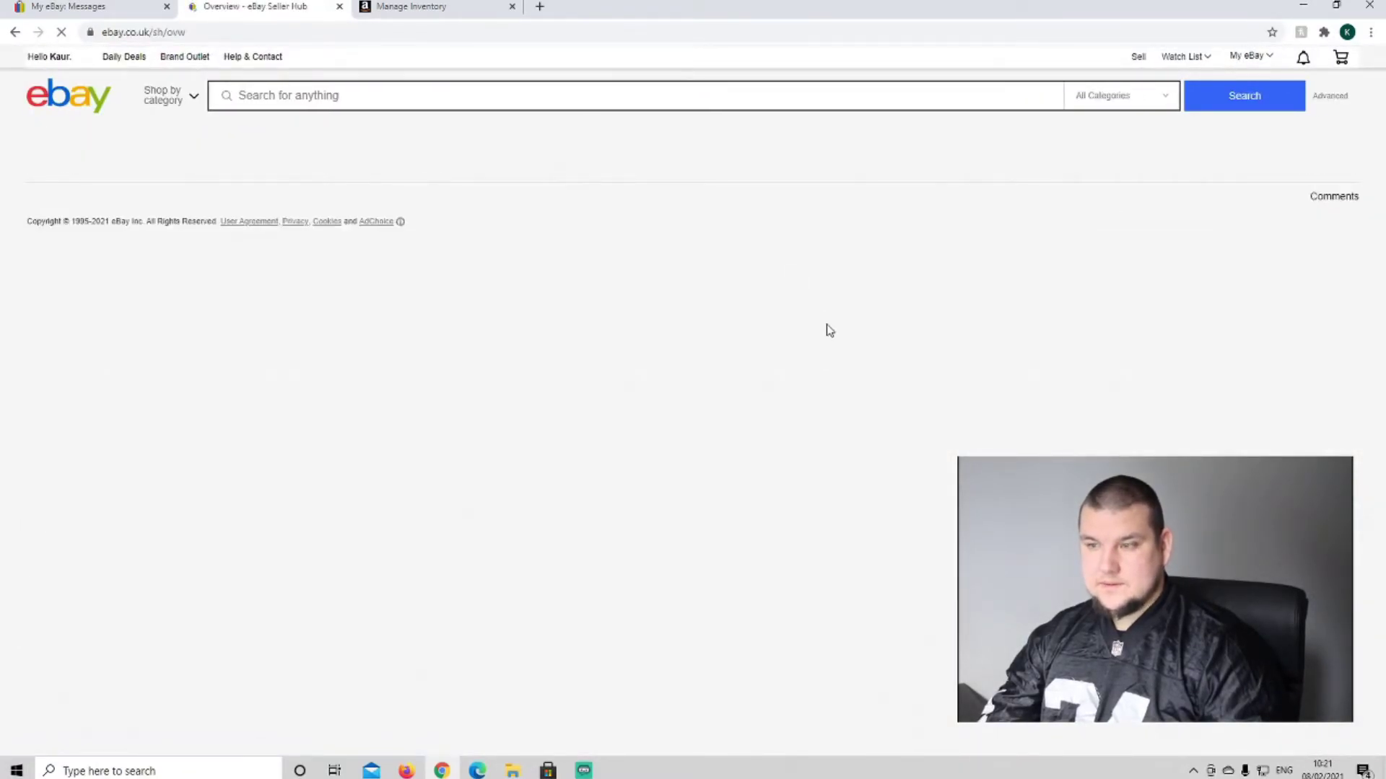
{"action": "scroll", "coordinate": [859, 357], "scroll_direction": "down", "scroll_amount": 5}
{"action": "scroll", "coordinate": [859, 358], "scroll_direction": "down", "scroll_amount": 2}
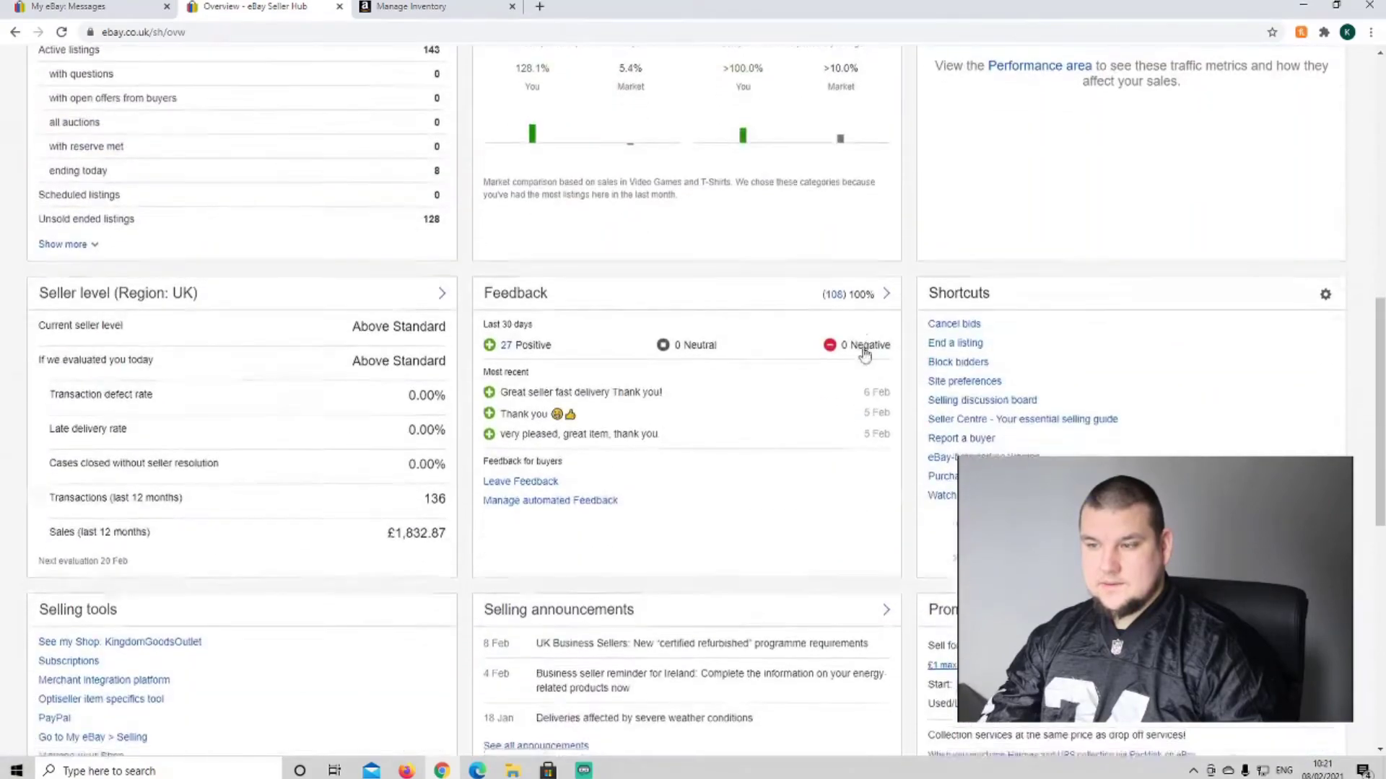
{"action": "scroll", "coordinate": [860, 358], "scroll_direction": "down", "scroll_amount": 3}
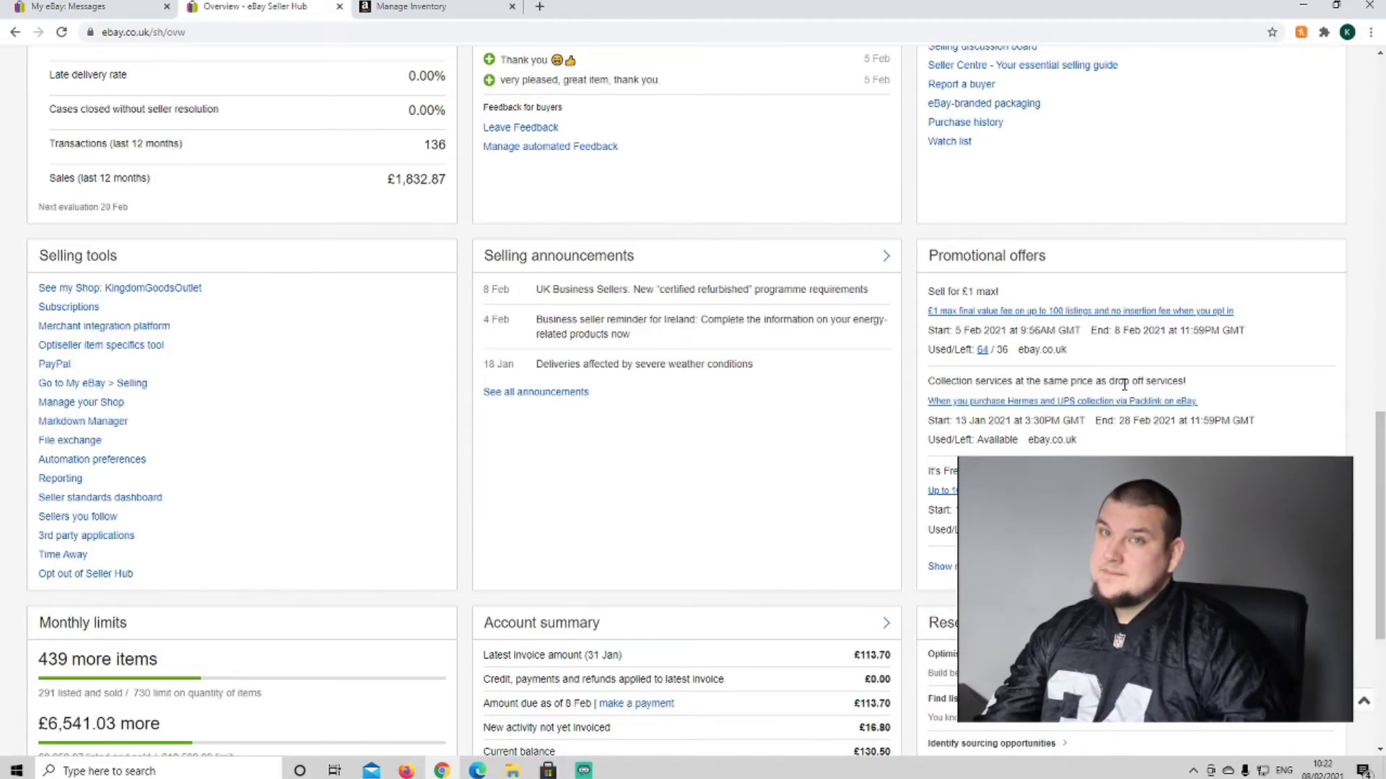
Minimize the browser window, leaving the desktop showing.
{"action": "left_click", "coordinate": [1304, 6]}
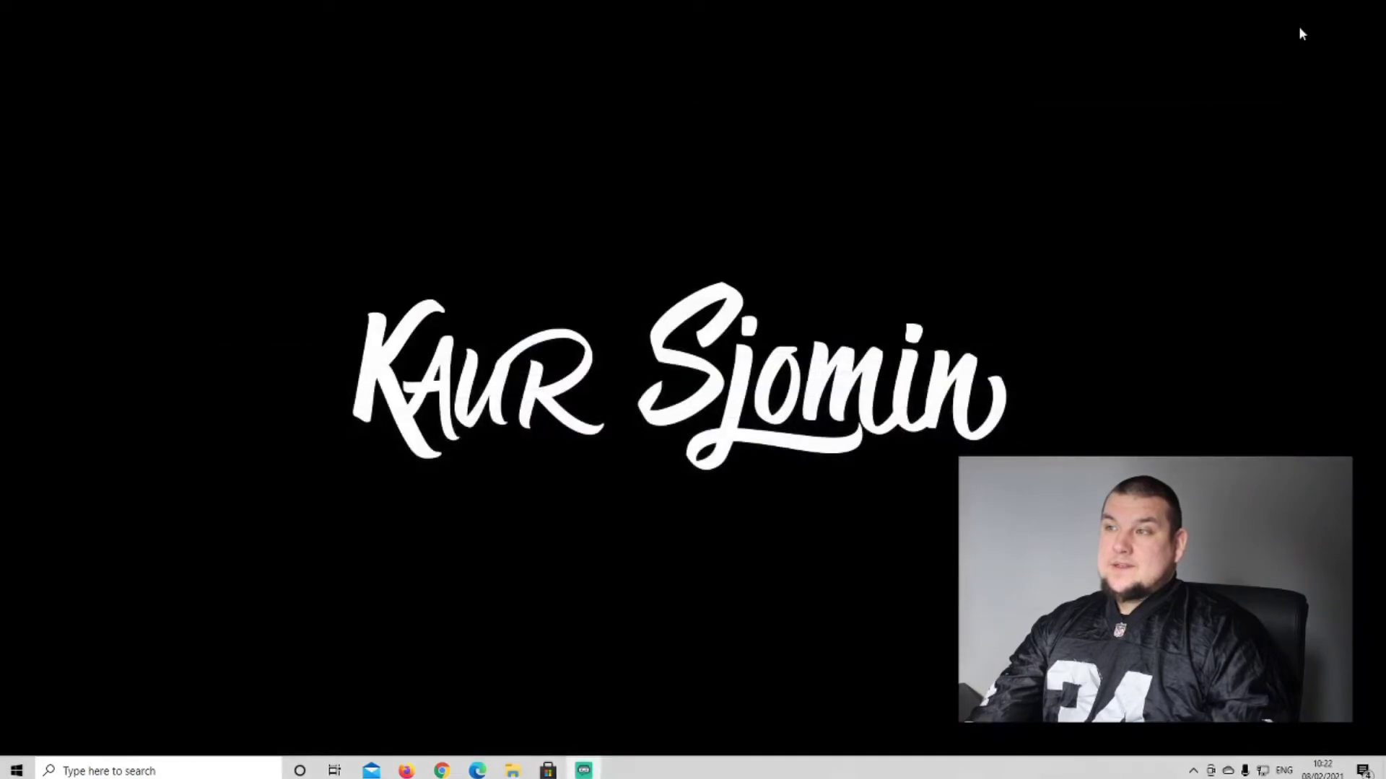